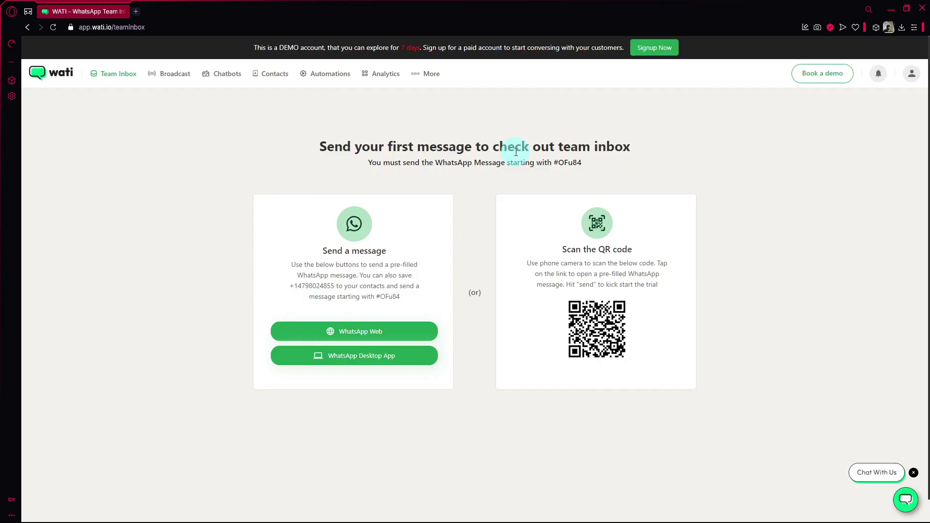
# - Go to the Chatbots section and dismiss the chatbot tour tip
pyautogui.click(224, 74)
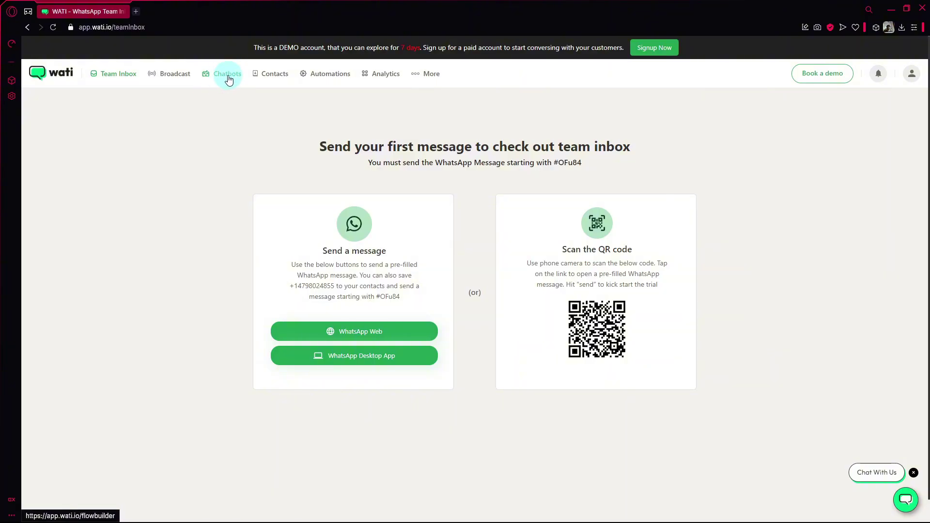
pyautogui.click(225, 77)
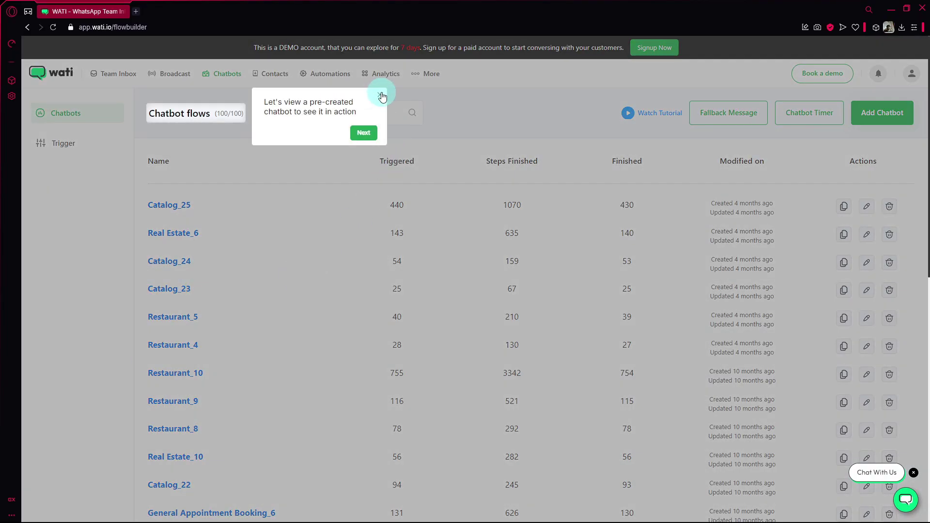
pyautogui.click(381, 94)
pyautogui.scroll(-7, 593, 237)
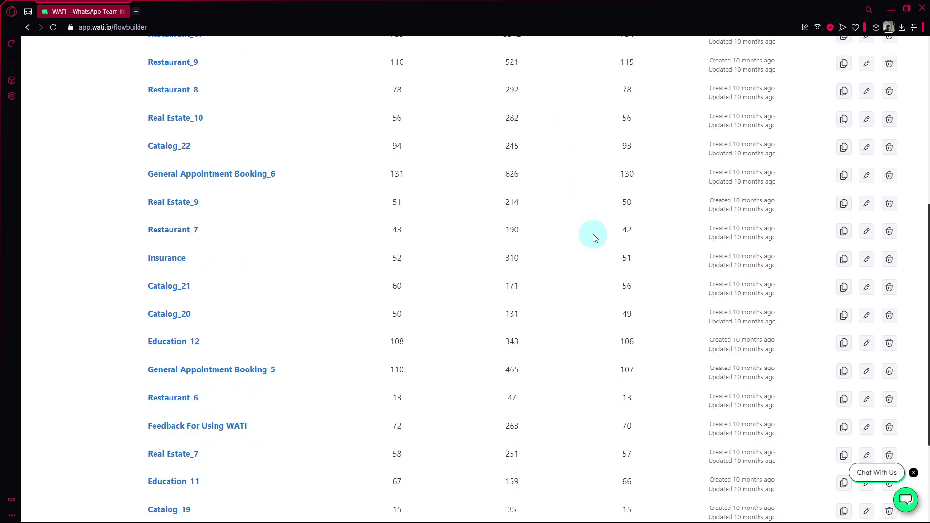
pyautogui.scroll(7, 592, 234)
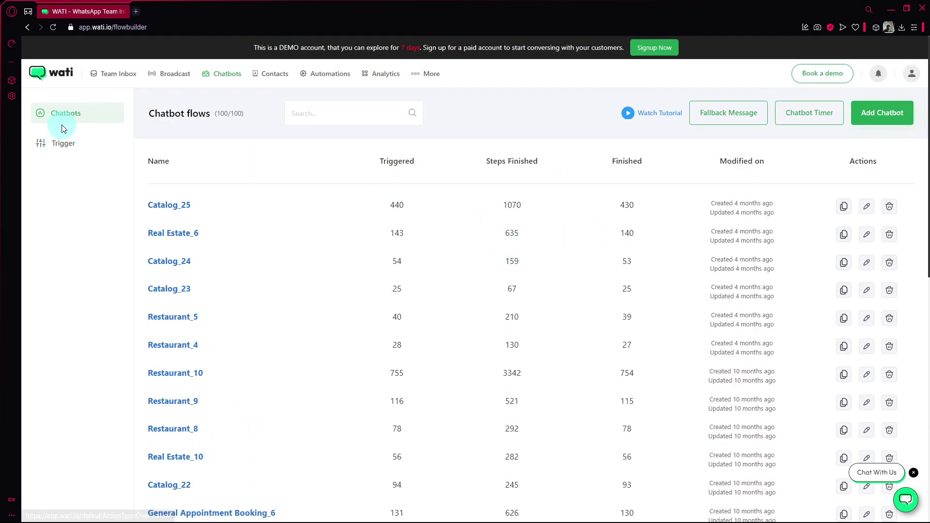
# - Review the chatbot Trigger settings, then return to the Chatbot flows list
pyautogui.click(75, 142)
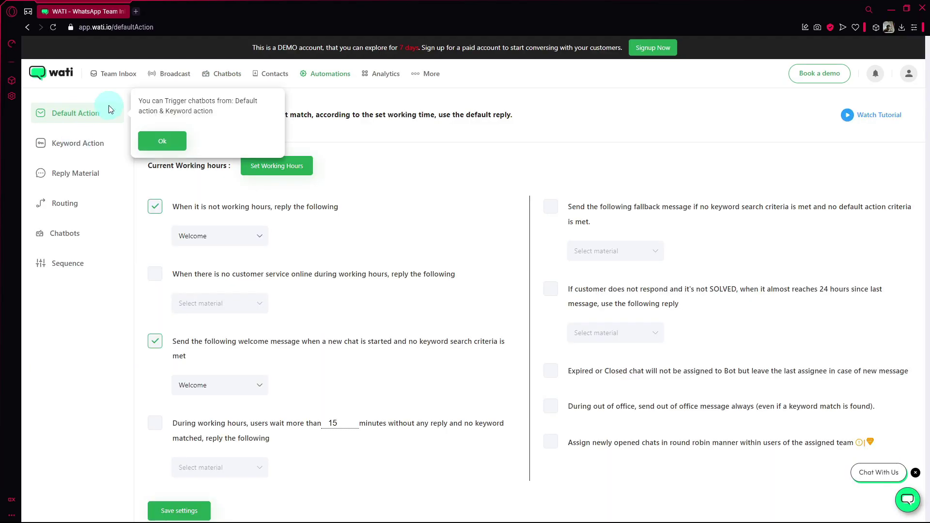
pyautogui.click(161, 141)
pyautogui.scroll(-1, 80, 174)
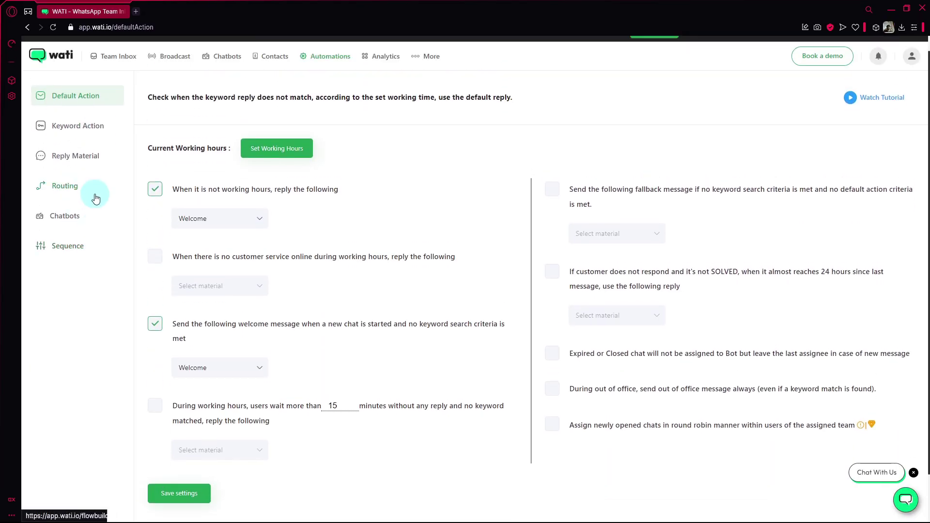
pyautogui.scroll(1, 95, 199)
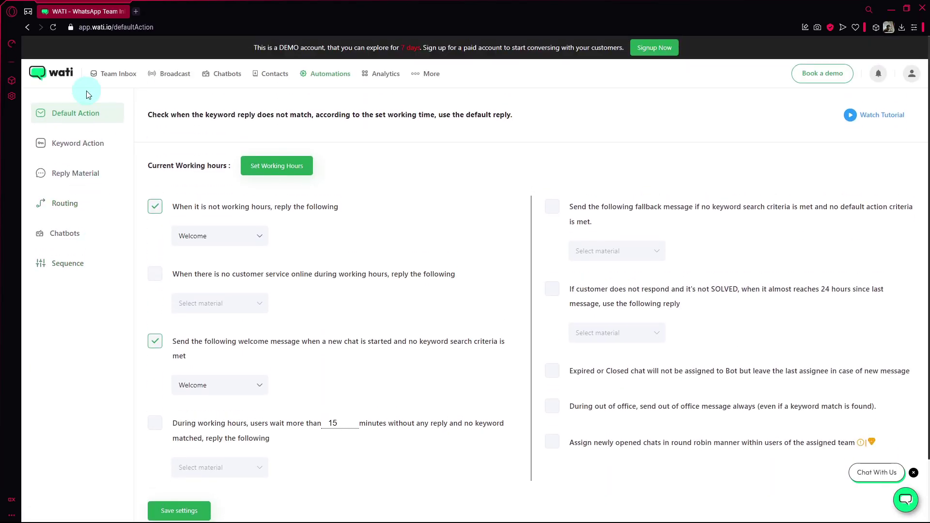
pyautogui.click(229, 79)
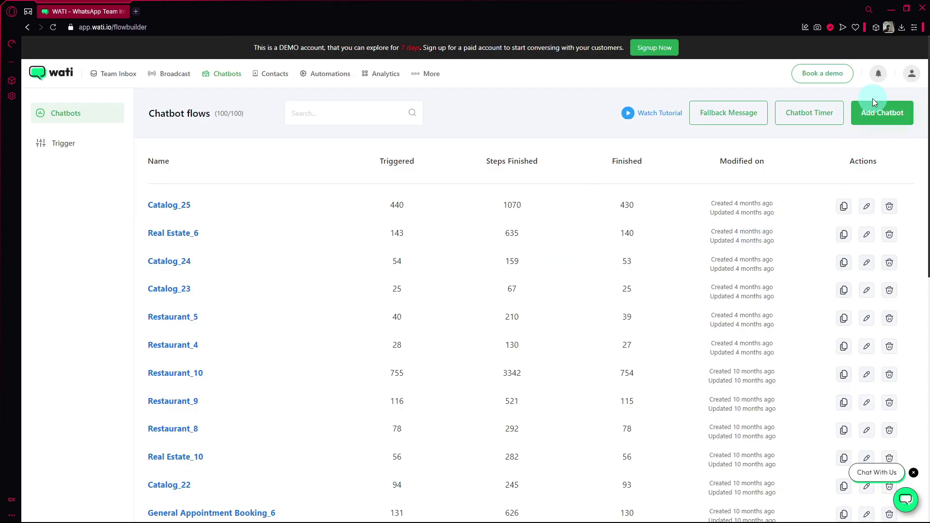
# - Start adding a new chatbot and browse the template gallery
pyautogui.click(878, 119)
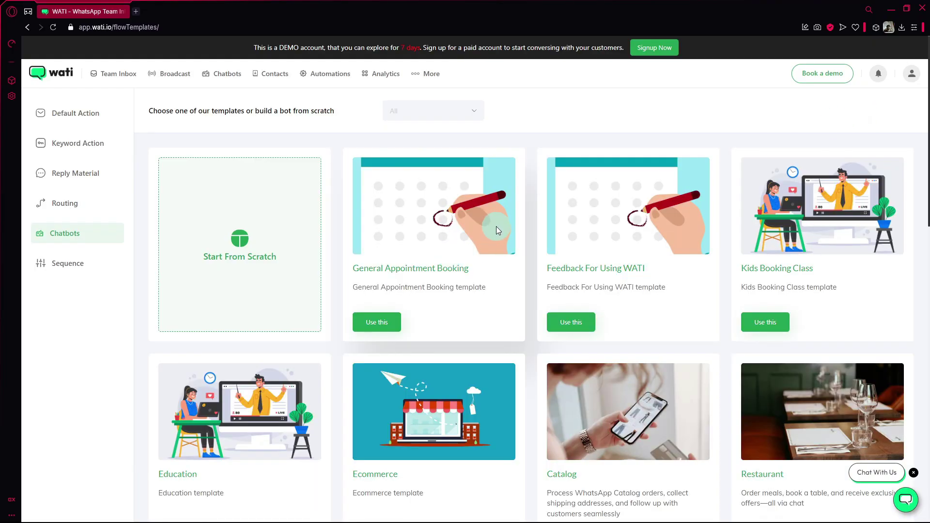
pyautogui.scroll(-2, 519, 220)
pyautogui.scroll(2, 521, 223)
pyautogui.scroll(-9, 513, 225)
pyautogui.scroll(-5, 554, 227)
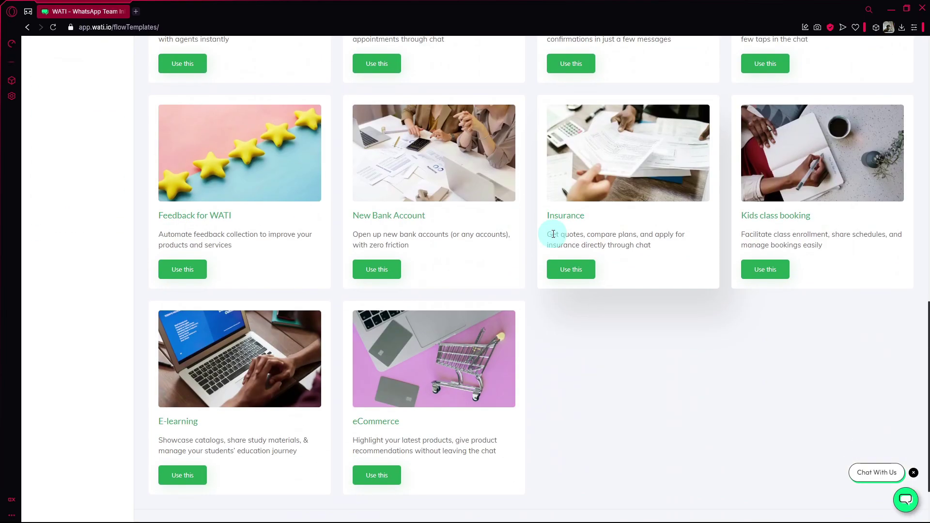
pyautogui.scroll(-2, 548, 290)
pyautogui.scroll(6, 553, 324)
pyautogui.scroll(9, 559, 310)
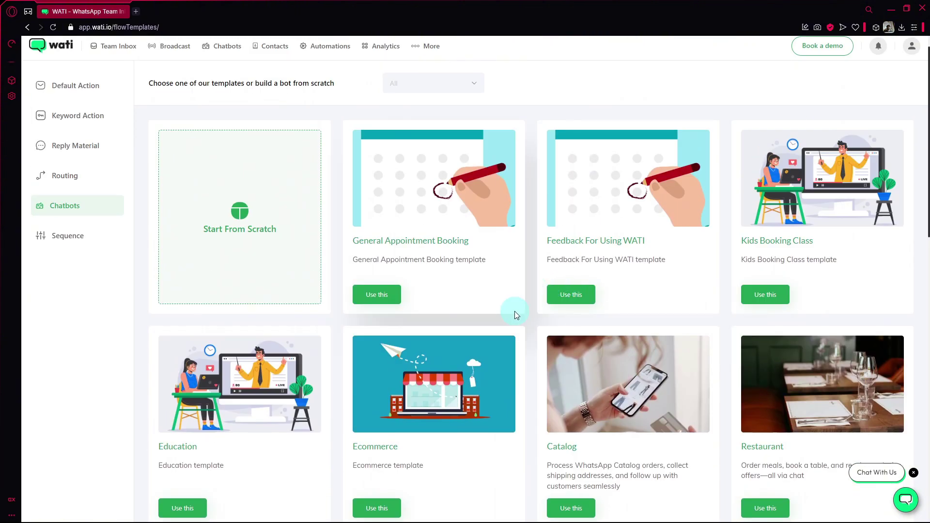
pyautogui.scroll(-5, 590, 236)
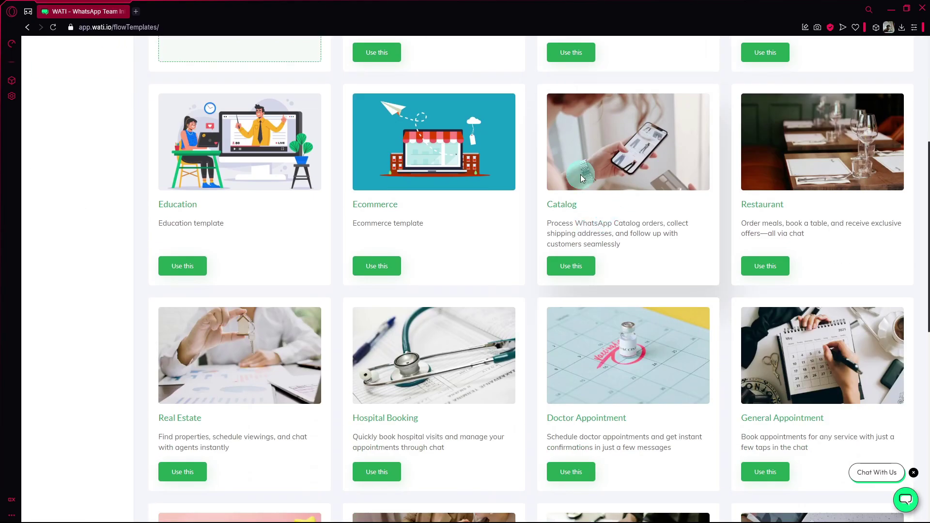
pyautogui.scroll(5, 436, 232)
pyautogui.scroll(-5, 291, 242)
pyautogui.scroll(-8, 392, 268)
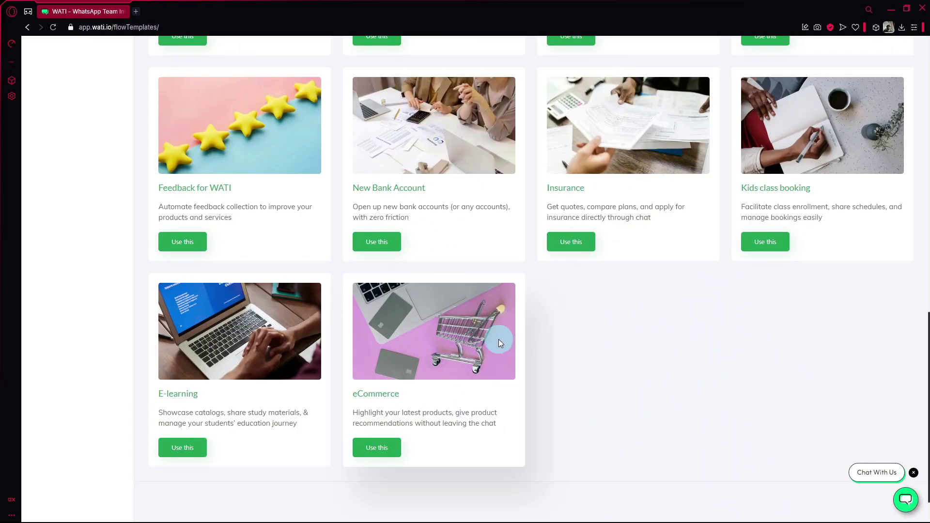
pyautogui.scroll(20, 436, 411)
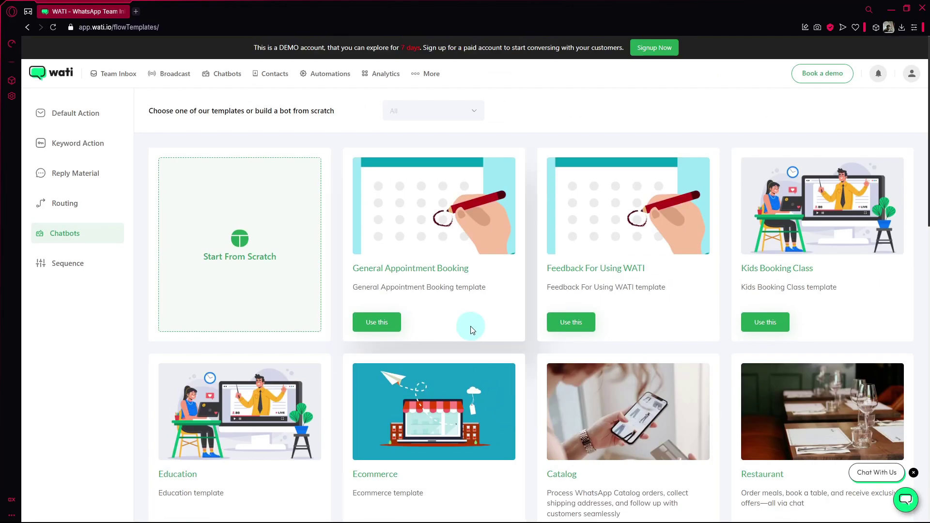
pyautogui.scroll(-9, 772, 146)
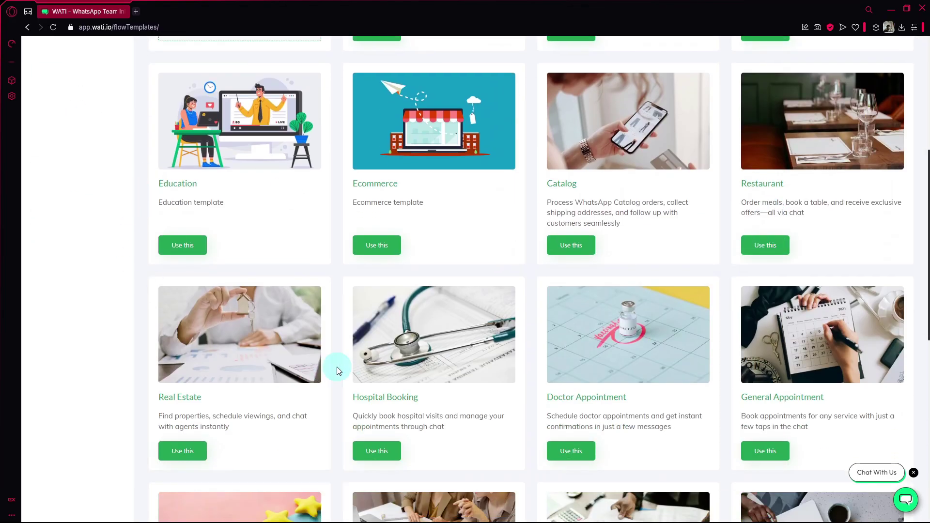
pyautogui.scroll(-2, 775, 276)
pyautogui.scroll(14, 497, 386)
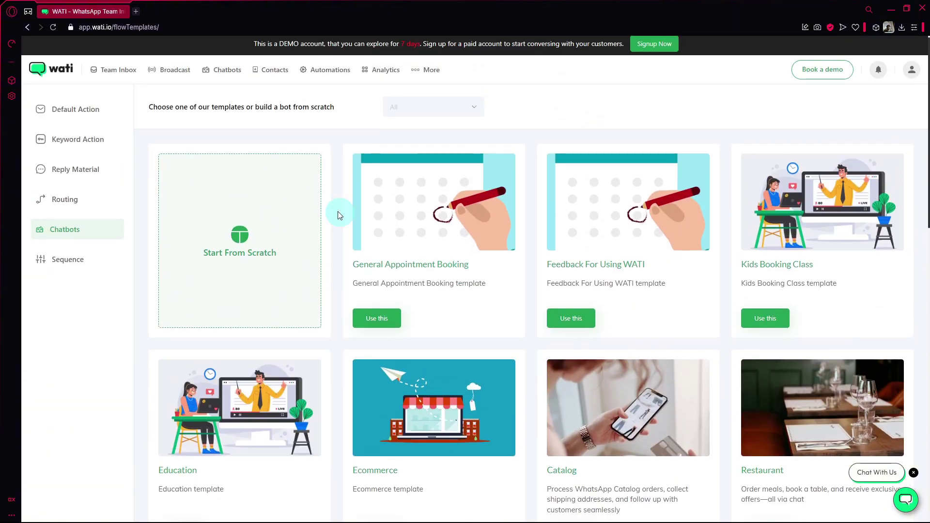
pyautogui.scroll(-15, 338, 212)
# - Choose the eCommerce template for the new chatbot
pyautogui.click(389, 409)
pyautogui.rightClick(388, 411)
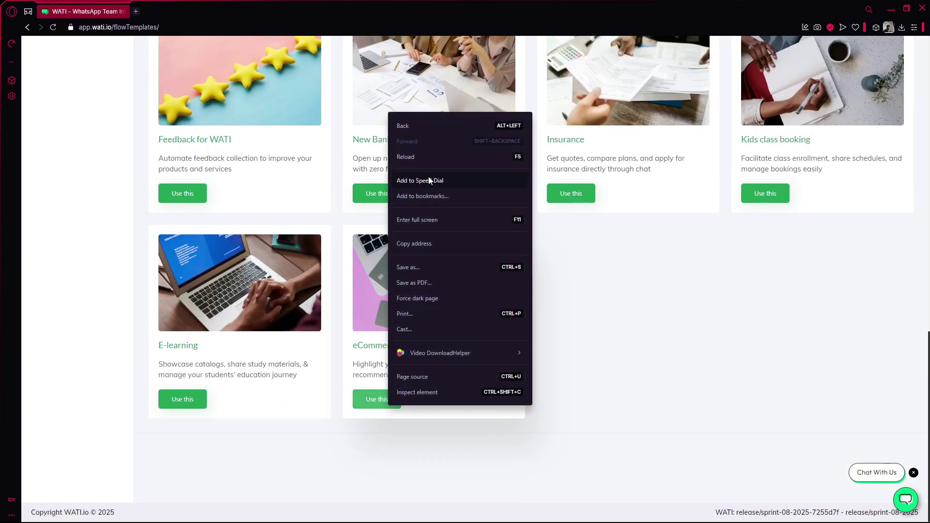
pyautogui.click(369, 409)
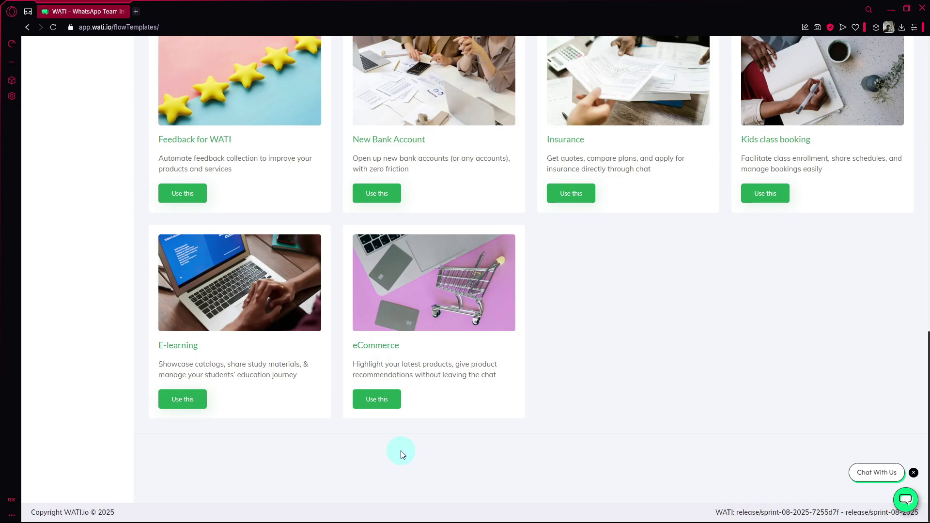
# - Attempt the eCommerce chatbot, dismiss the chatbot limit notice, and delete Catalog_25
pyautogui.click(371, 402)
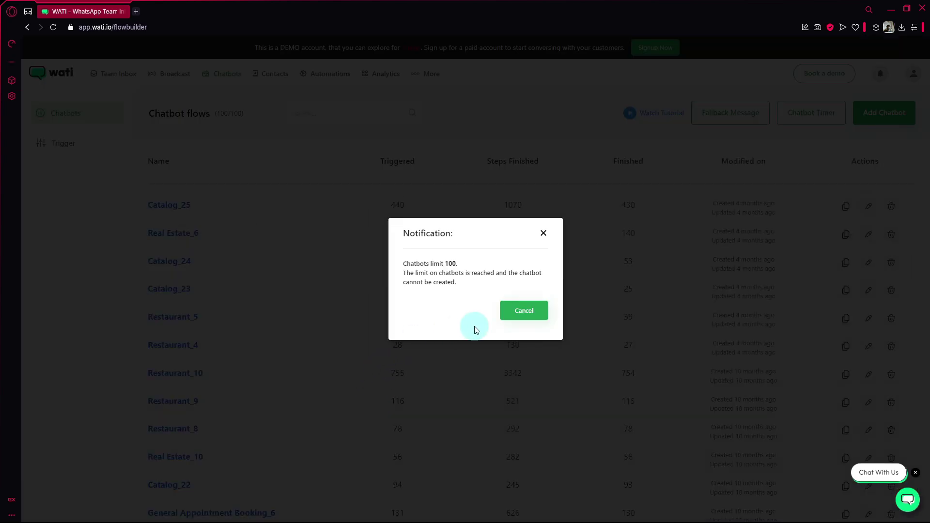
pyautogui.click(530, 315)
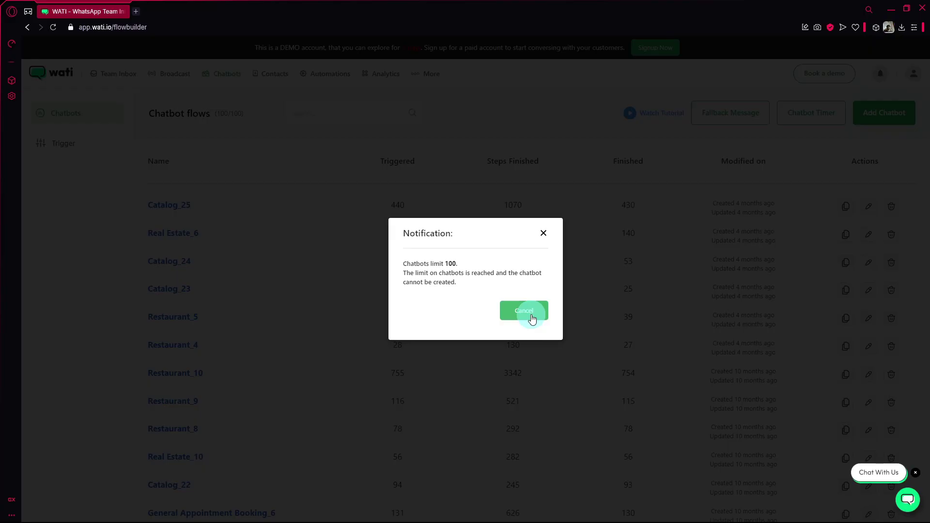
pyautogui.scroll(-10, 533, 312)
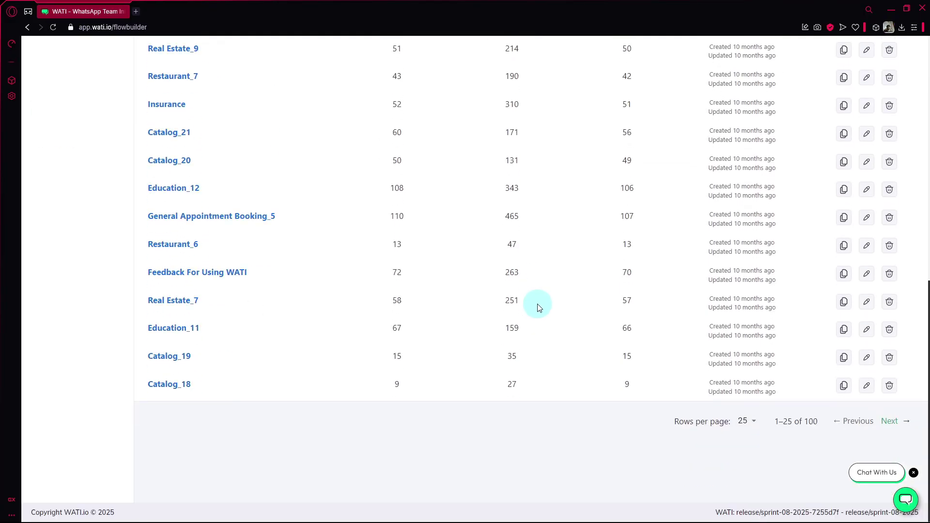
pyautogui.scroll(10, 647, 347)
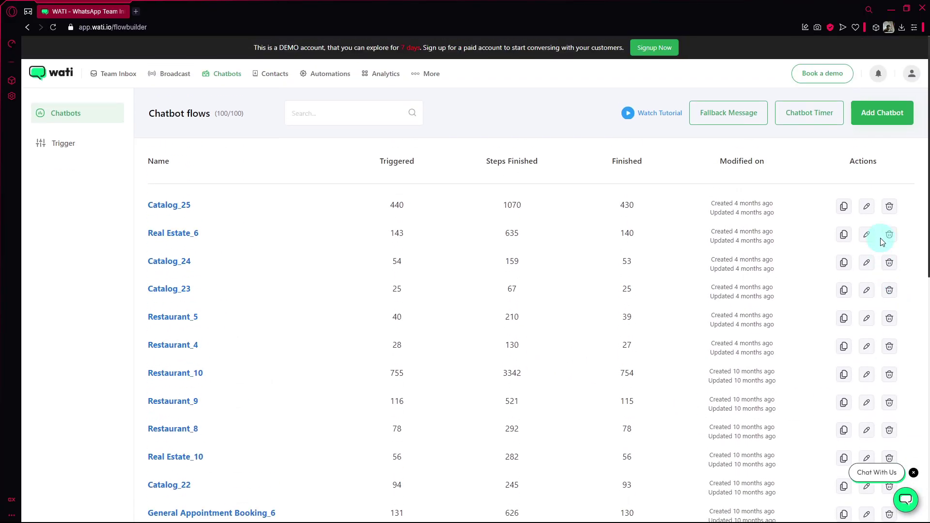
pyautogui.click(889, 209)
# - Scroll the Chatbot flows list to bring General Appointment Booking_6 into view
pyautogui.scroll(-5, 668, 297)
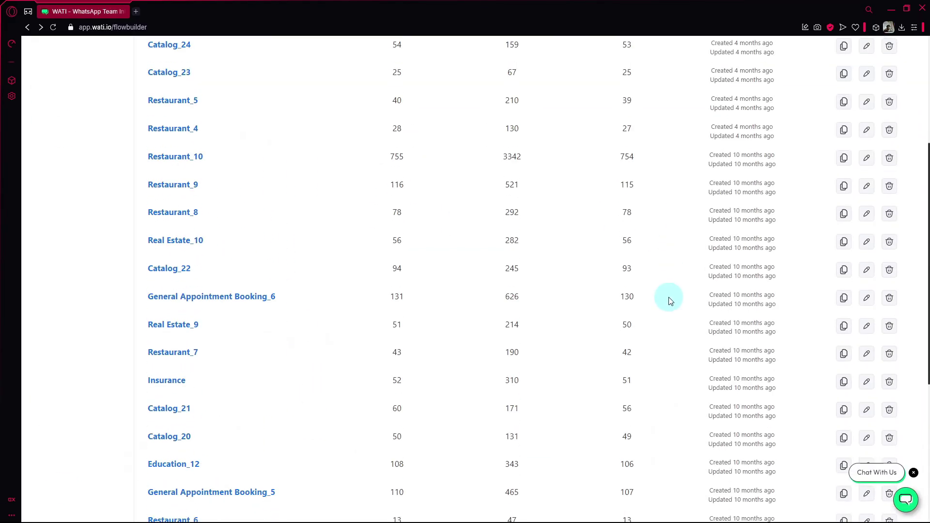
pyautogui.scroll(5, 660, 305)
pyautogui.scroll(-8, 519, 289)
pyautogui.scroll(-3, 519, 289)
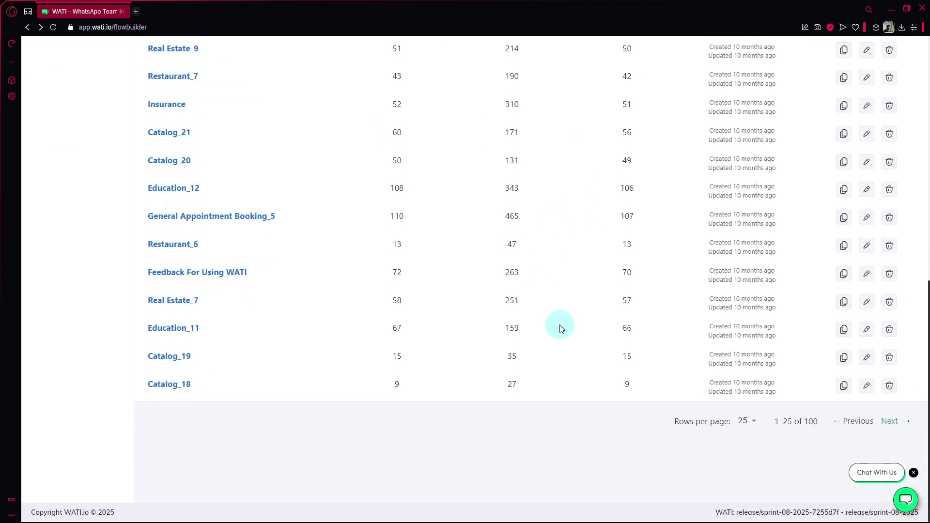
pyautogui.scroll(6, 315, 257)
pyautogui.scroll(3, 340, 251)
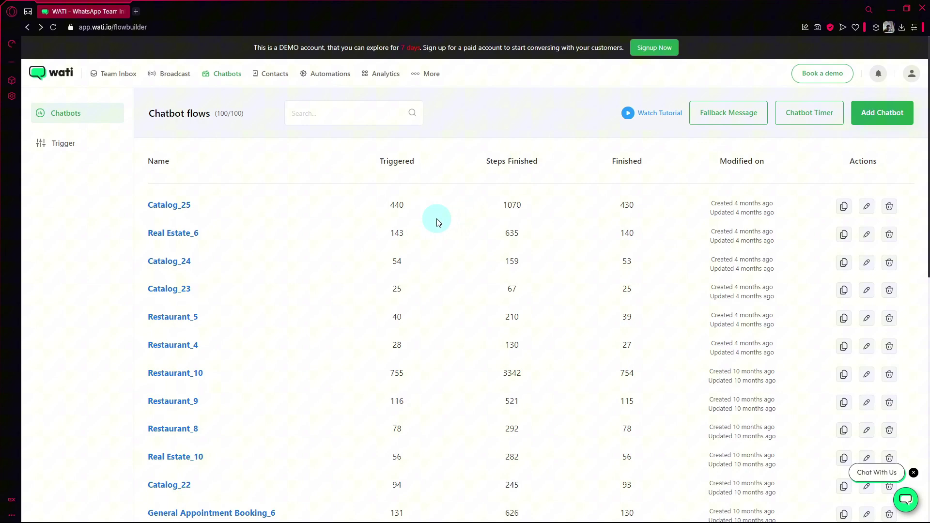
pyautogui.scroll(-3, 436, 218)
pyautogui.scroll(2, 224, 196)
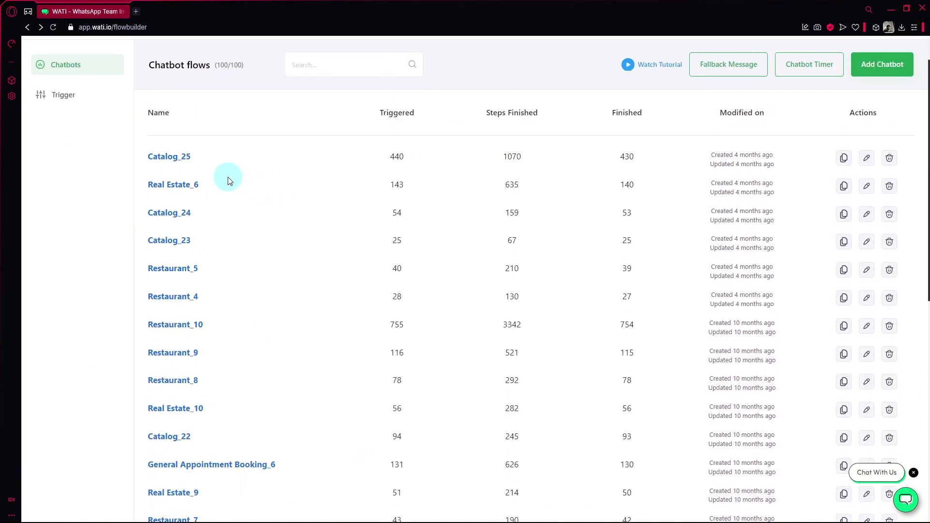
pyautogui.scroll(-5, 235, 241)
pyautogui.scroll(1, 227, 237)
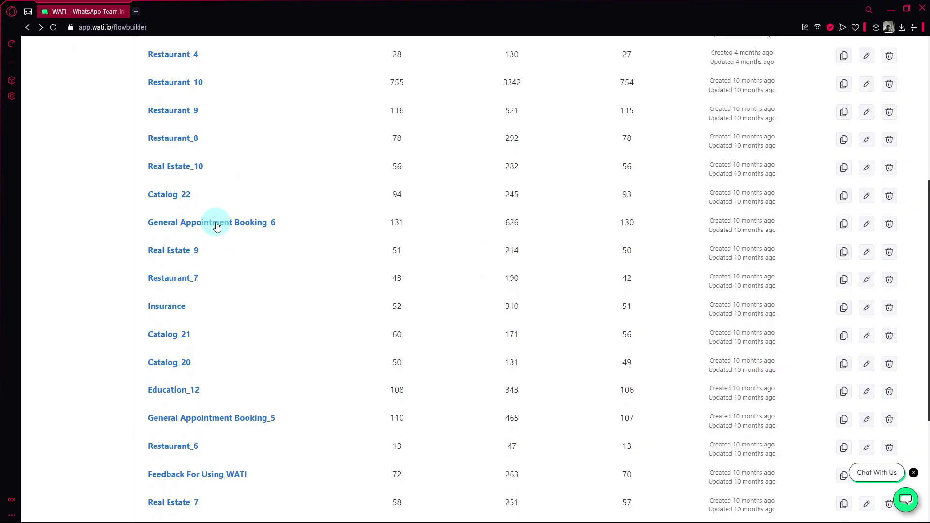
pyautogui.scroll(-2, 272, 295)
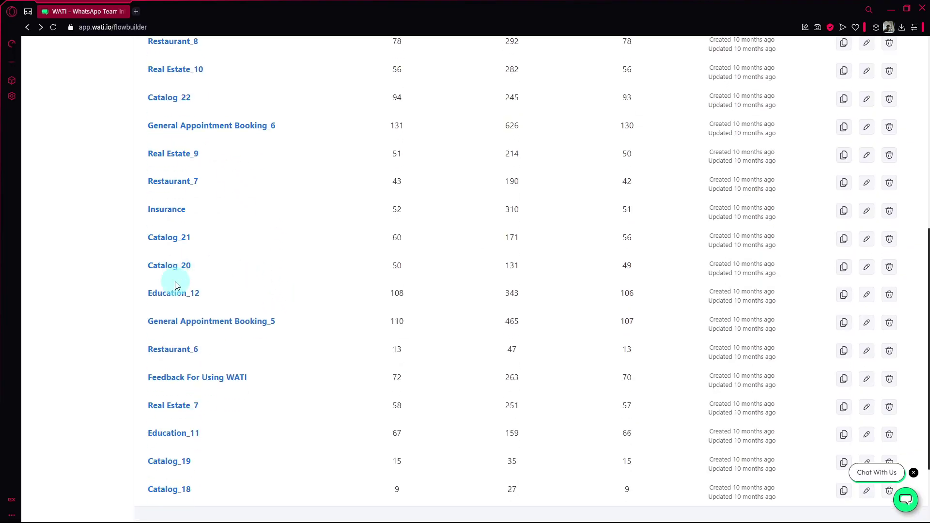
pyautogui.scroll(-2, 203, 307)
pyautogui.scroll(9, 235, 362)
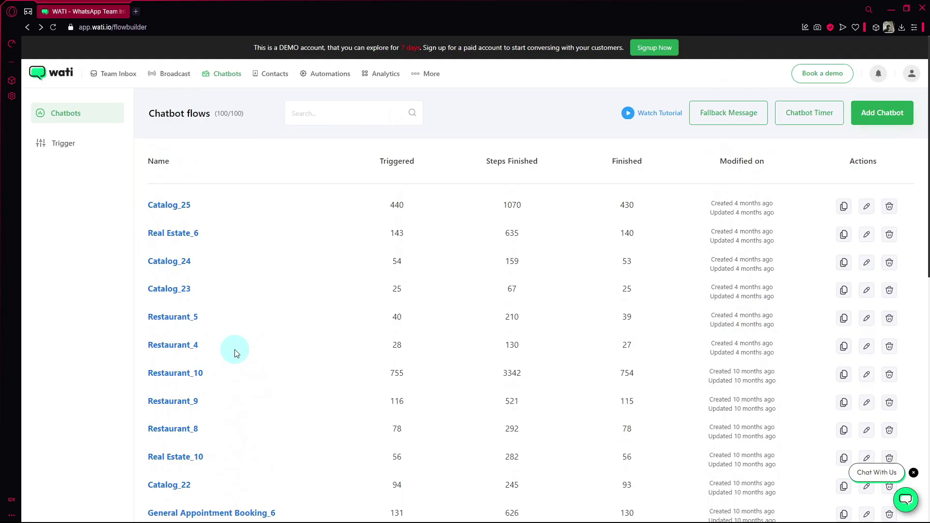
pyautogui.scroll(-1, 204, 315)
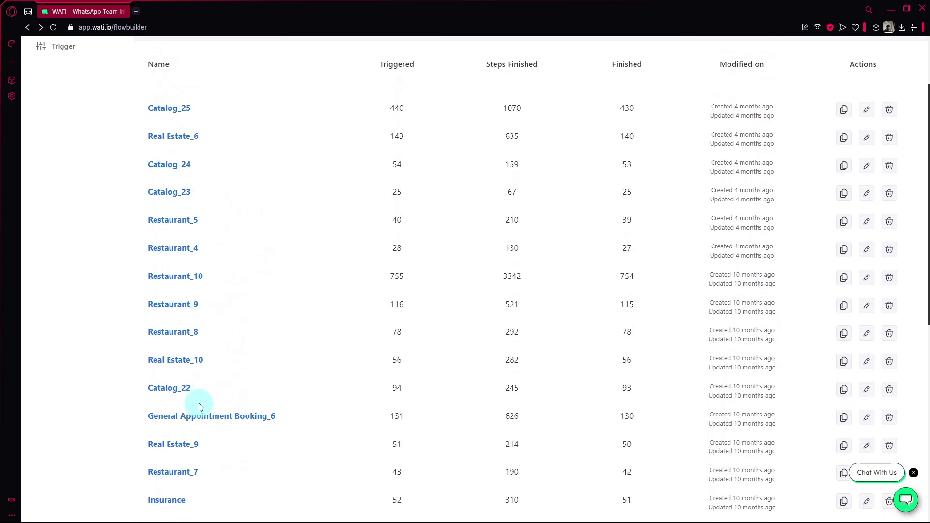
# - Open the General Appointment Booking_6 flow and zoom the canvas out to show the whole flow
pyautogui.click(173, 418)
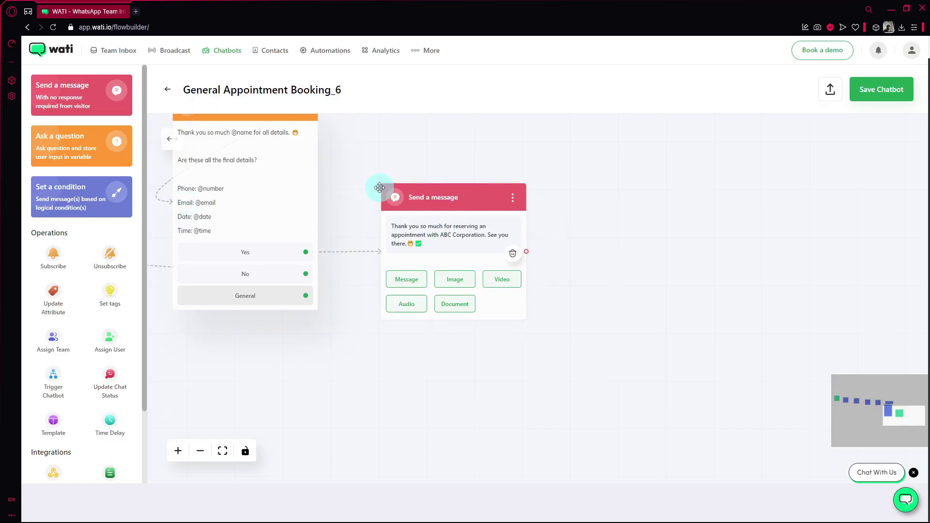
pyautogui.moveTo(349, 155); pyautogui.dragTo(515, 201)
pyautogui.hotkey('ctrl', '-')
pyautogui.hotkey('ctrl', '-')
pyautogui.hotkey('ctrl', '-')
pyautogui.hotkey('ctrl', '-')
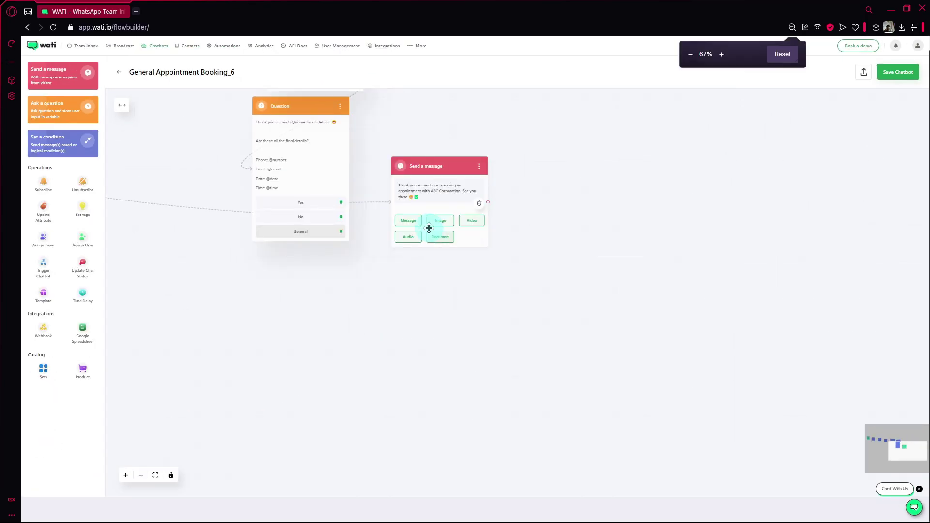
pyautogui.hotkey('ctrl', '+')
pyautogui.hotkey('ctrl', '+')
pyautogui.hotkey('ctrl', '+')
pyautogui.hotkey('ctrl', '+')
pyautogui.hotkey('ctrl', '+')
pyautogui.click(221, 446)
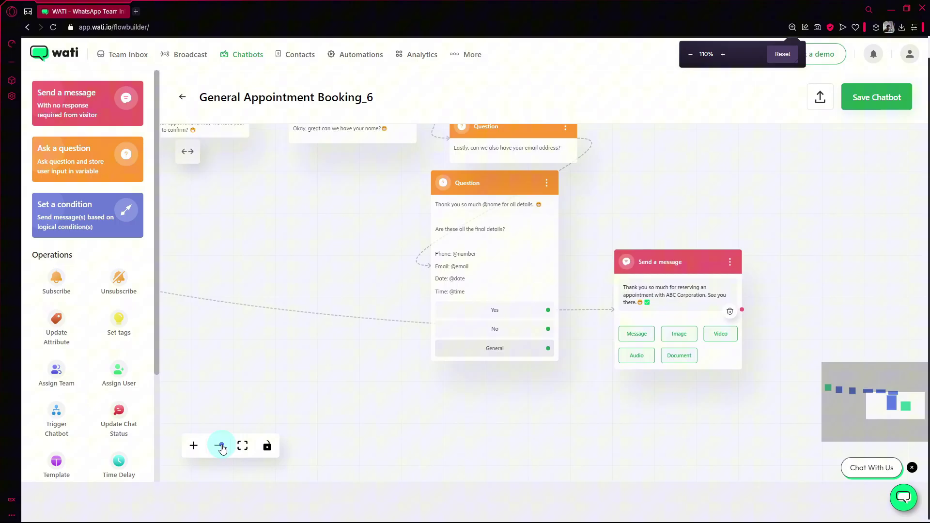
pyautogui.click(222, 446)
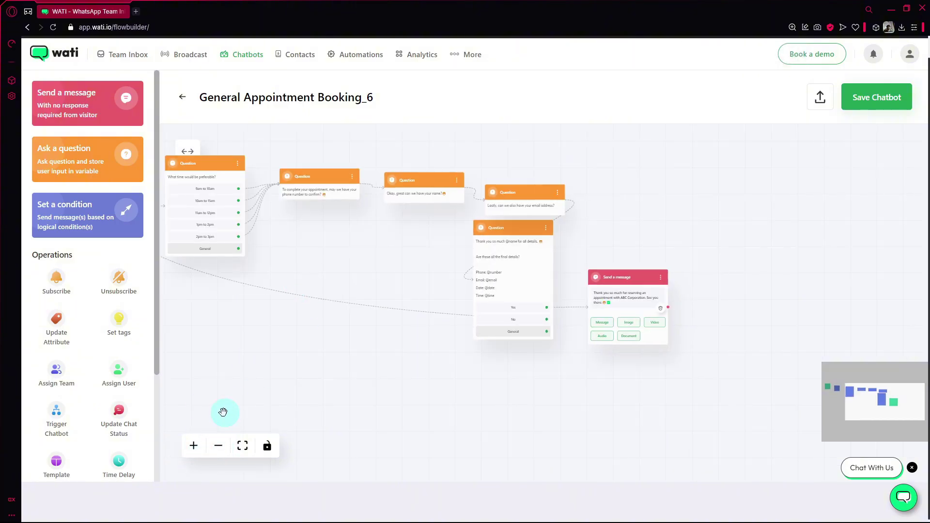
# - Reset page zoom to 100% and center the canvas on the welcome message step
pyautogui.moveTo(223, 412); pyautogui.dragTo(239, 218)
pyautogui.moveTo(668, 348); pyautogui.dragTo(366, 260)
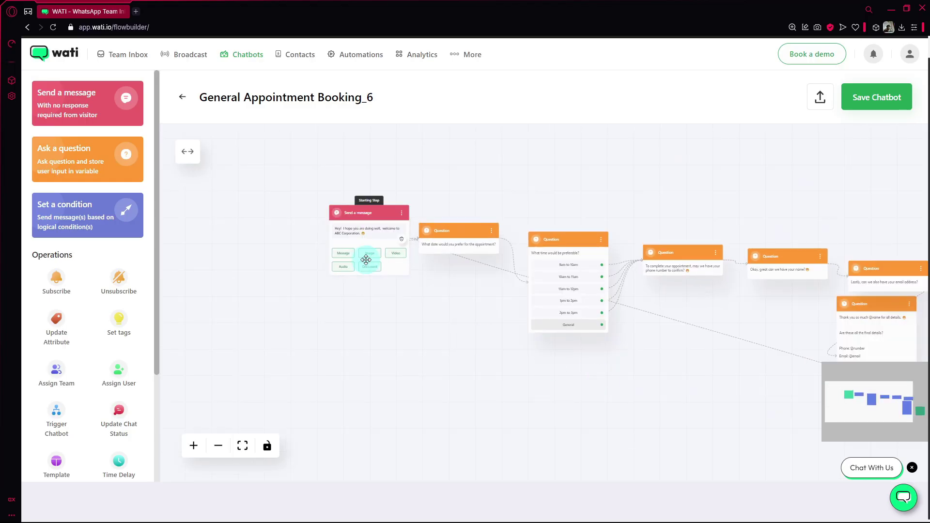
pyautogui.hotkey('ctrl', '+')
pyautogui.hotkey('ctrl', '-')
pyautogui.click(780, 54)
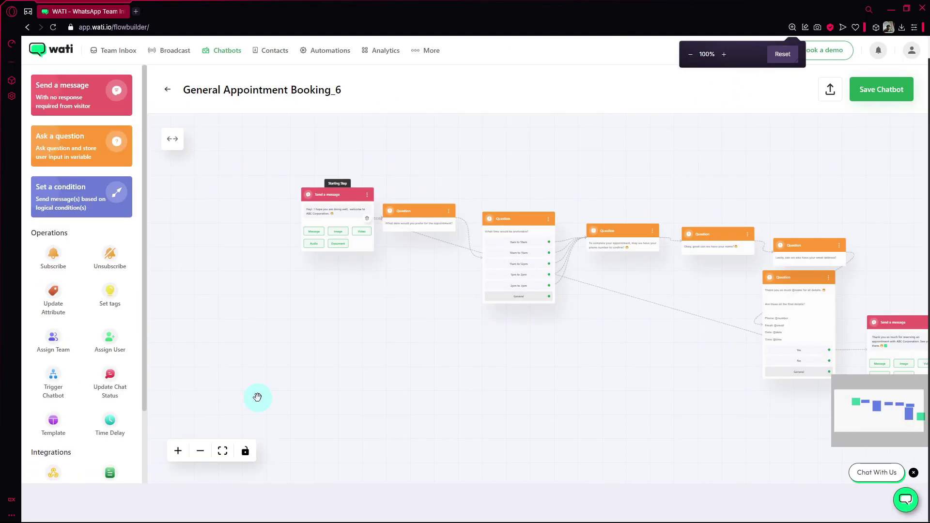
pyautogui.click(178, 451)
pyautogui.click(178, 450)
pyautogui.moveTo(260, 255); pyautogui.dragTo(504, 379)
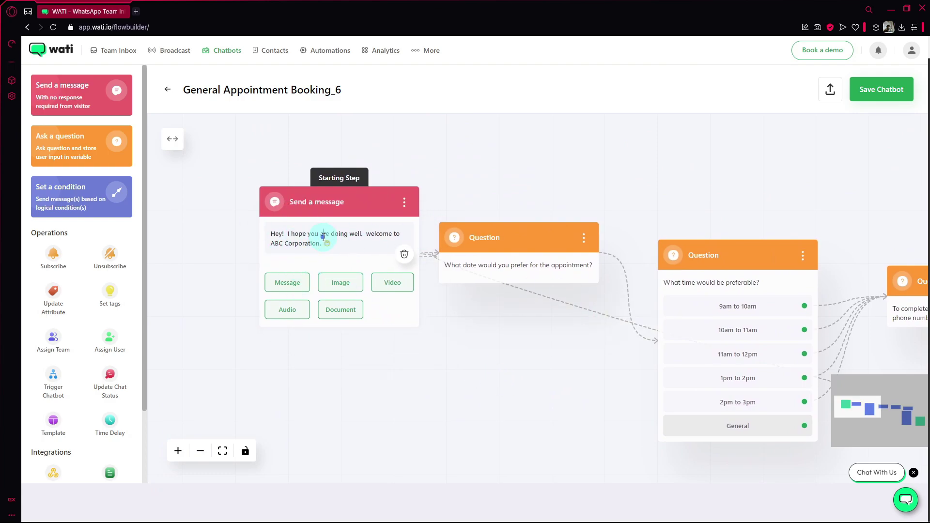
pyautogui.click(323, 237)
pyautogui.moveTo(346, 244); pyautogui.dragTo(329, 254)
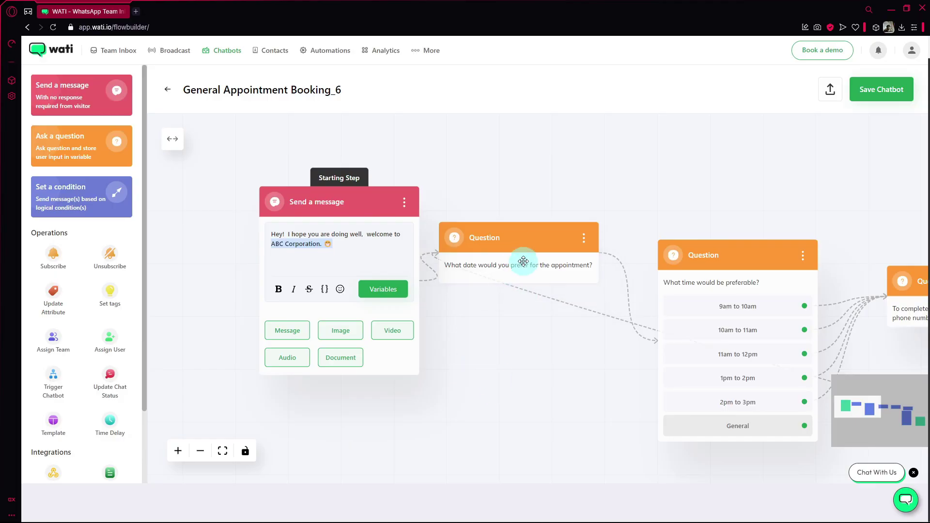
pyautogui.click(905, 500)
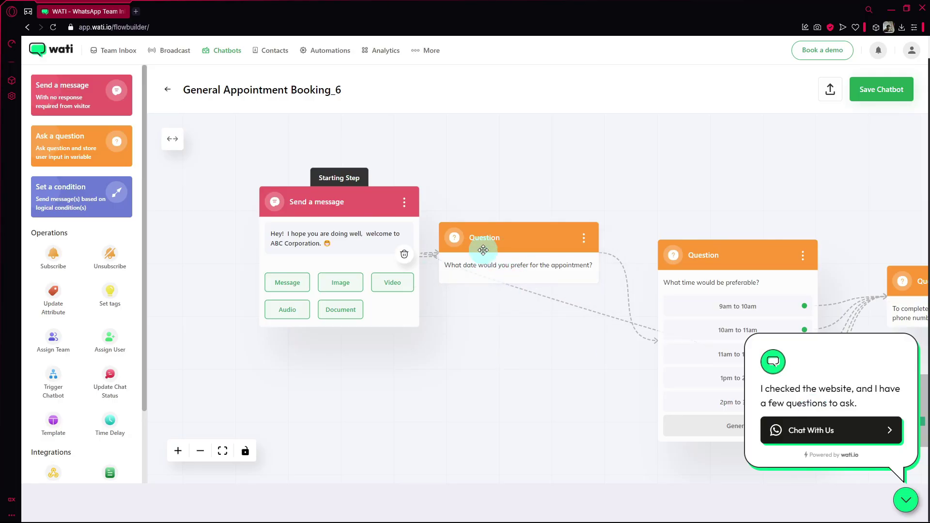
pyautogui.click(912, 503)
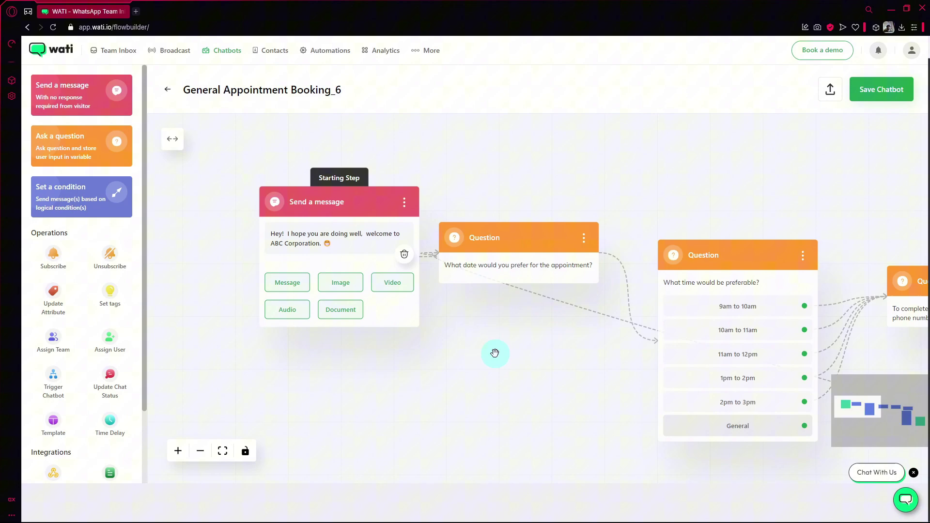
pyautogui.moveTo(494, 353); pyautogui.dragTo(278, 338)
pyautogui.moveTo(362, 324); pyautogui.dragTo(199, 304)
pyautogui.moveTo(518, 275); pyautogui.dragTo(374, 297)
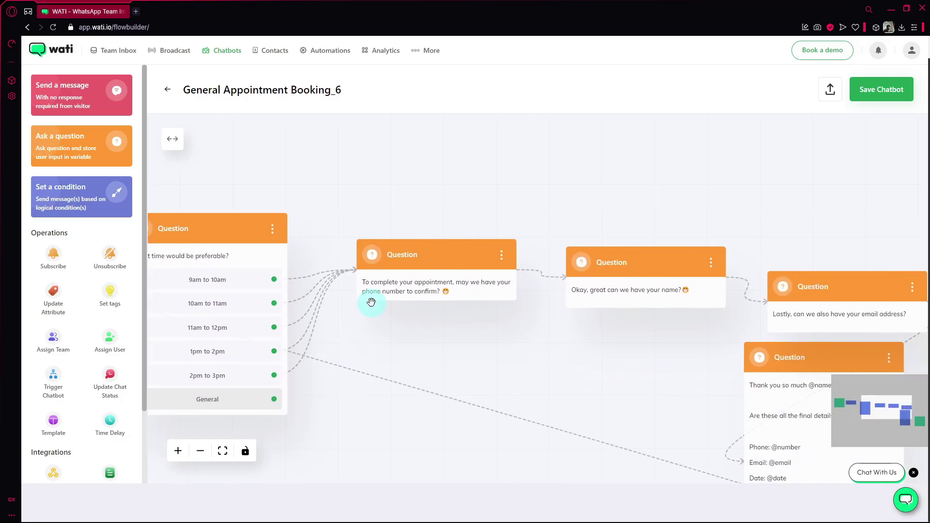
pyautogui.moveTo(533, 343); pyautogui.dragTo(343, 308)
pyautogui.moveTo(752, 255); pyautogui.dragTo(583, 172)
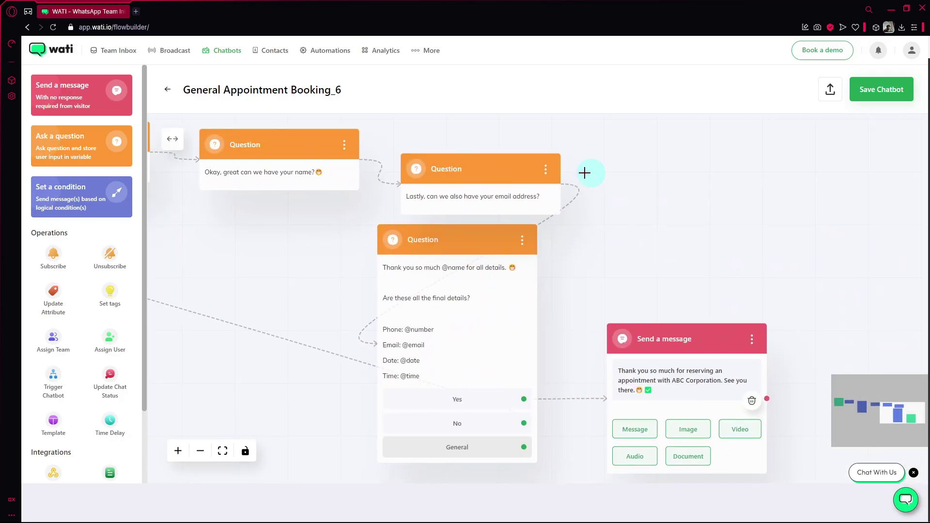
pyautogui.moveTo(539, 257); pyautogui.dragTo(474, 201)
pyautogui.moveTo(579, 213); pyautogui.dragTo(557, 200)
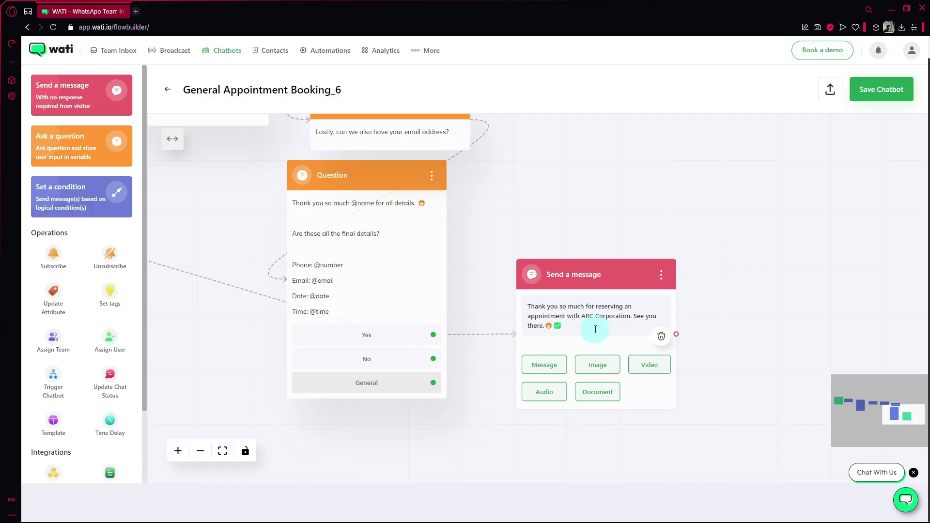
pyautogui.moveTo(506, 222); pyautogui.dragTo(533, 269)
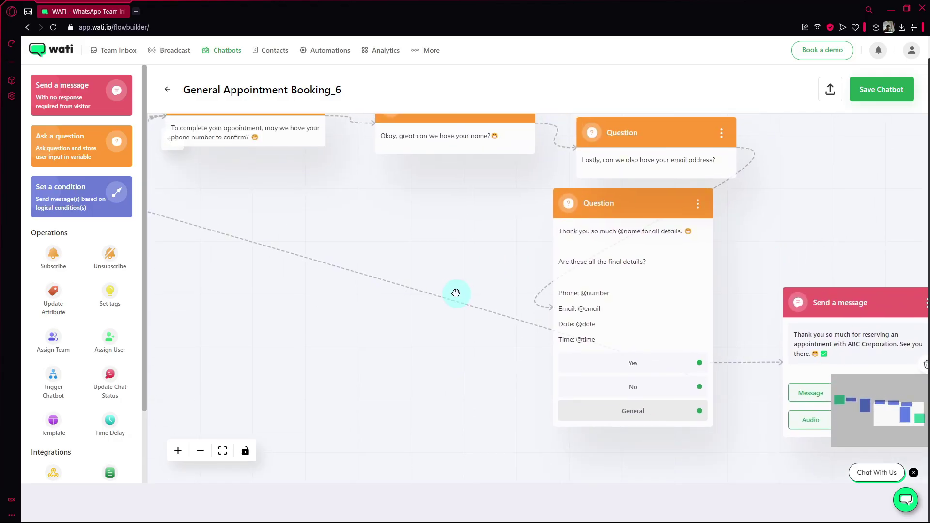
pyautogui.moveTo(372, 251); pyautogui.dragTo(546, 292)
pyautogui.scroll(-3, 449, 315)
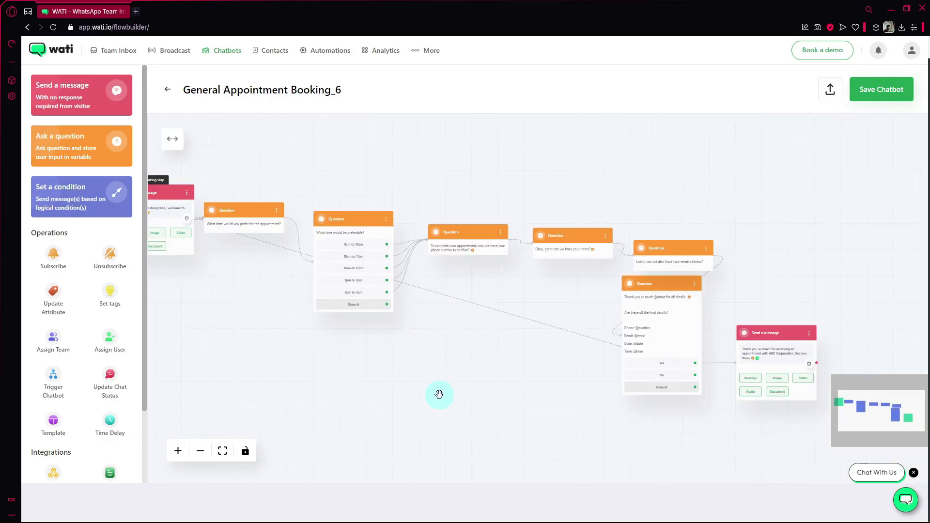
pyautogui.moveTo(414, 391); pyautogui.dragTo(553, 308)
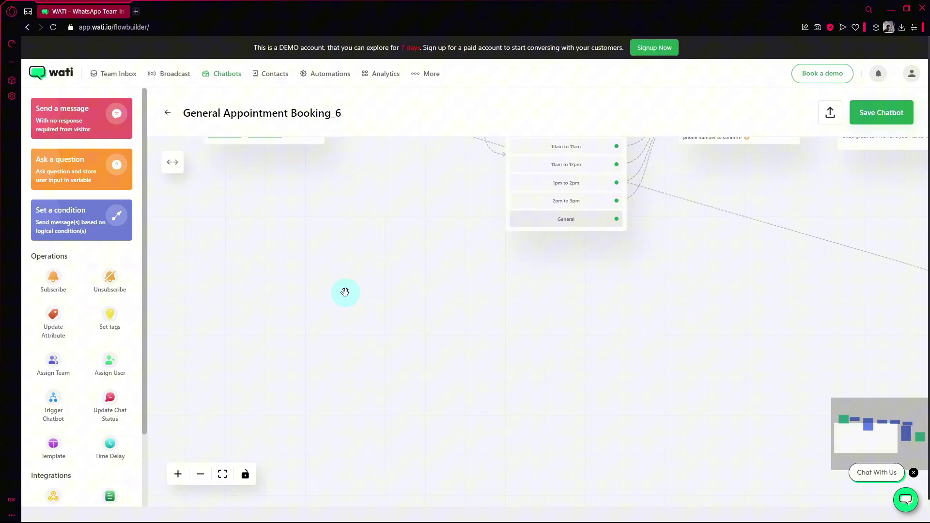
pyautogui.scroll(-5, 345, 292)
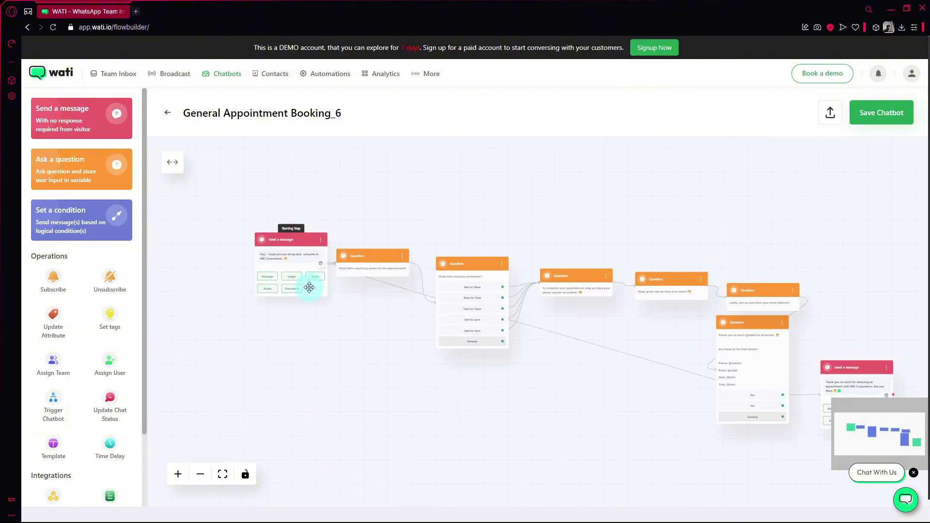
pyautogui.moveTo(314, 443); pyautogui.dragTo(305, 311)
pyautogui.scroll(4, 305, 312)
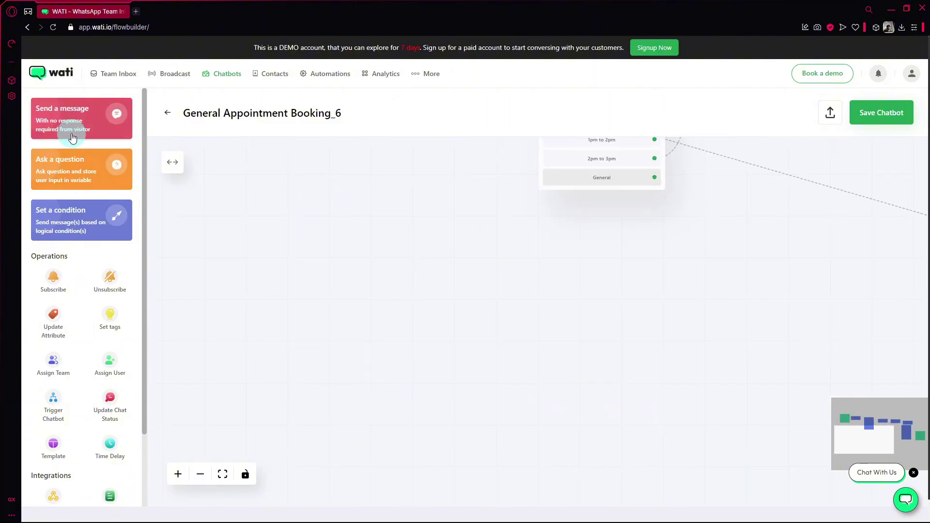
pyautogui.scroll(-3, 73, 138)
pyautogui.scroll(3, 81, 272)
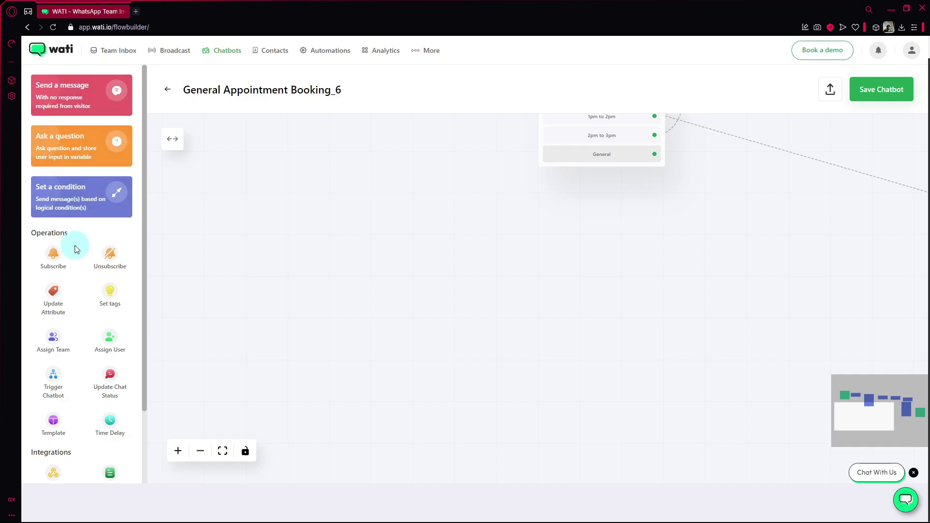
pyautogui.scroll(-2, 72, 242)
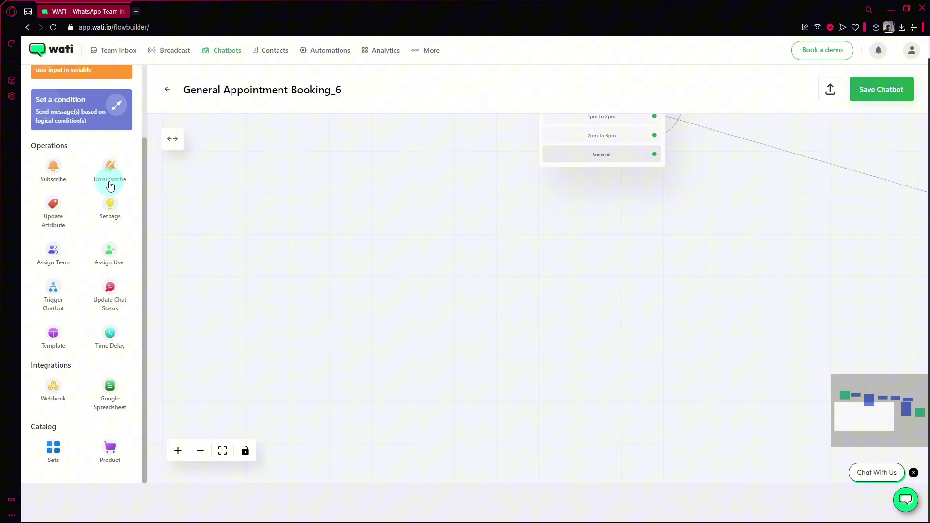
pyautogui.scroll(3, 62, 118)
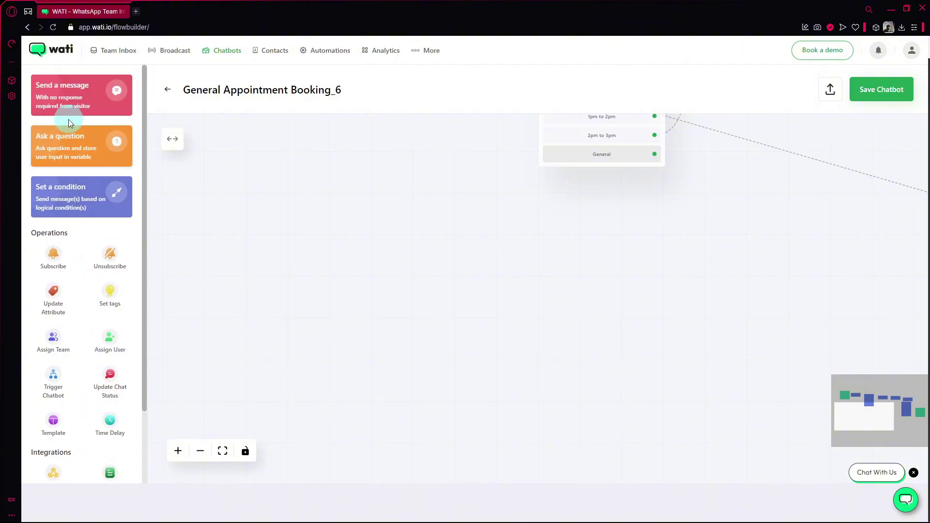
# - Add a Send a message step asking "What are you looking for today?" in the empty left area
pyautogui.click(68, 113)
pyautogui.moveTo(391, 160); pyautogui.dragTo(261, 217)
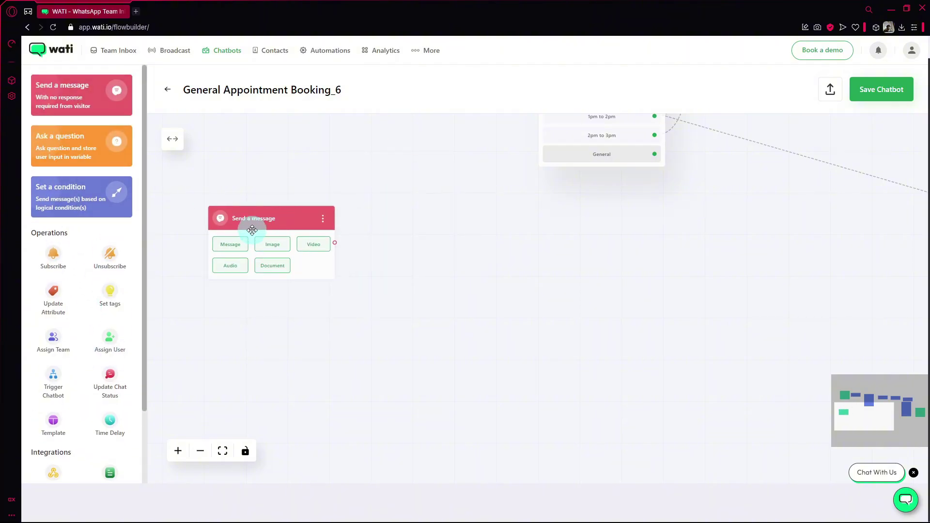
pyautogui.click(226, 249)
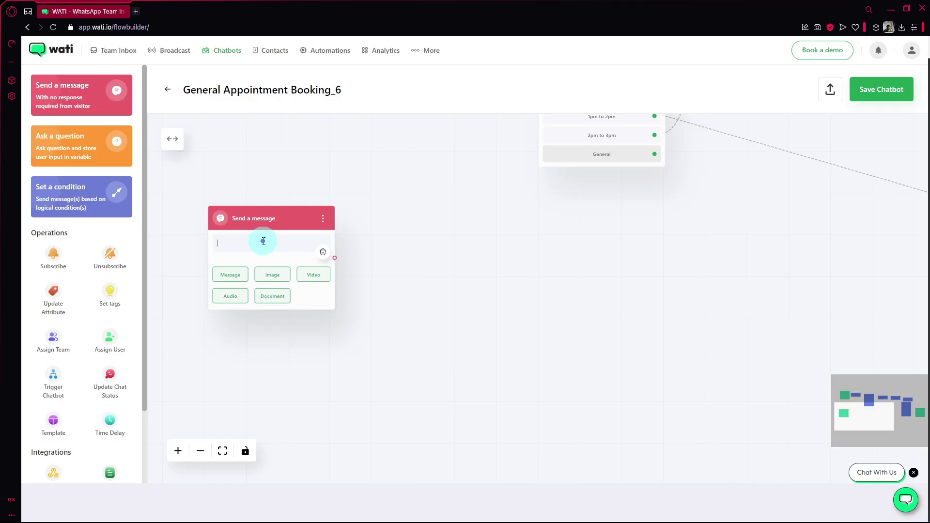
pyautogui.click(263, 241)
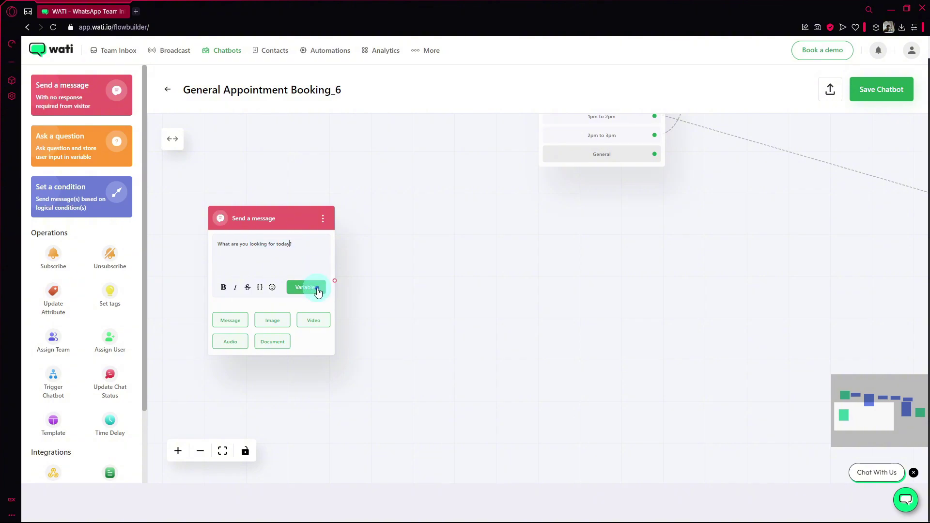
# - Browse the chatbot variables list, then show the available question node types
pyautogui.click(317, 289)
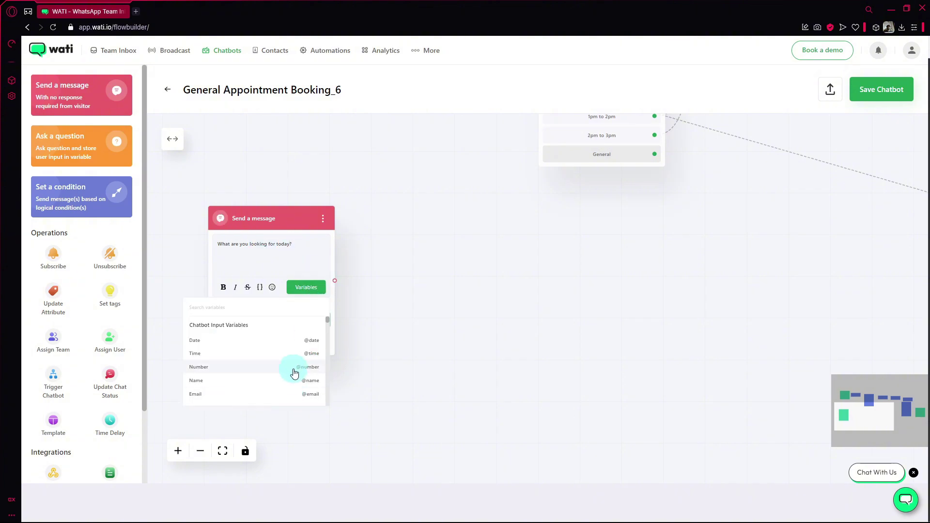
pyautogui.scroll(-3, 293, 370)
pyautogui.scroll(-4, 297, 361)
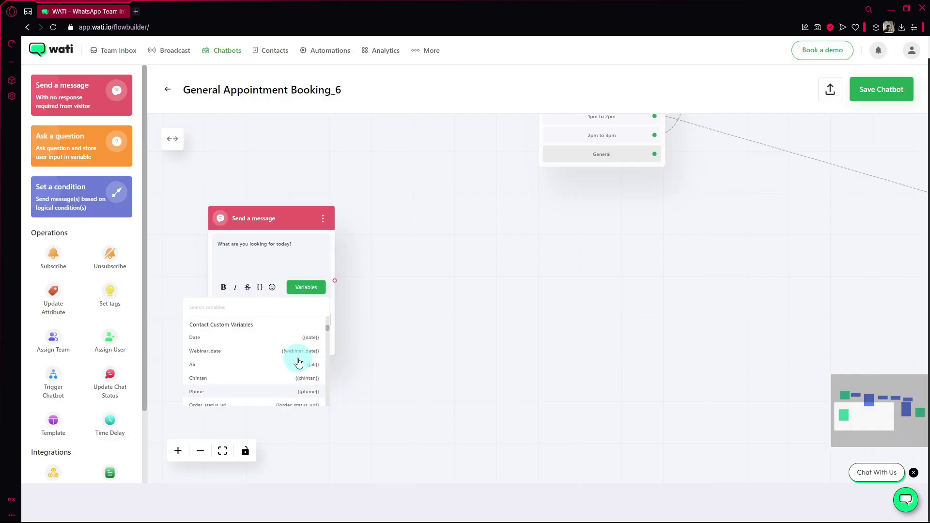
pyautogui.click(307, 263)
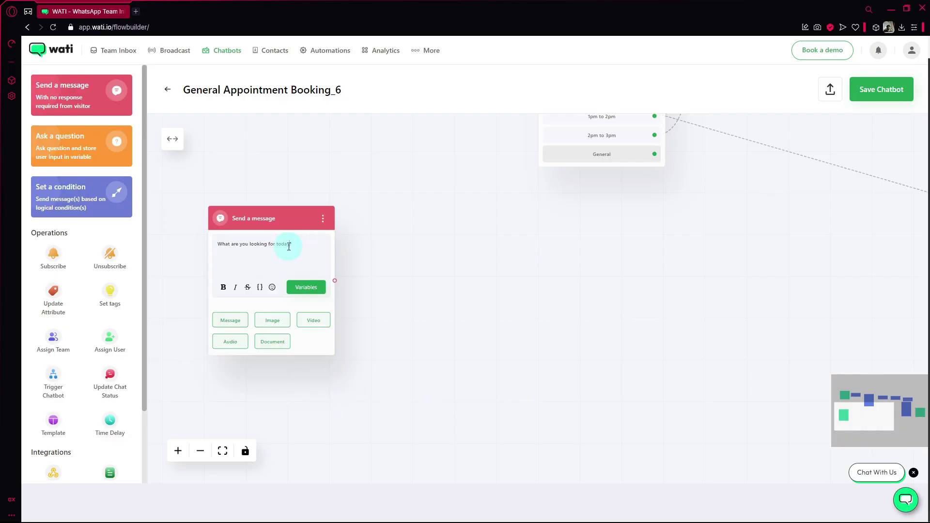
pyautogui.click(61, 152)
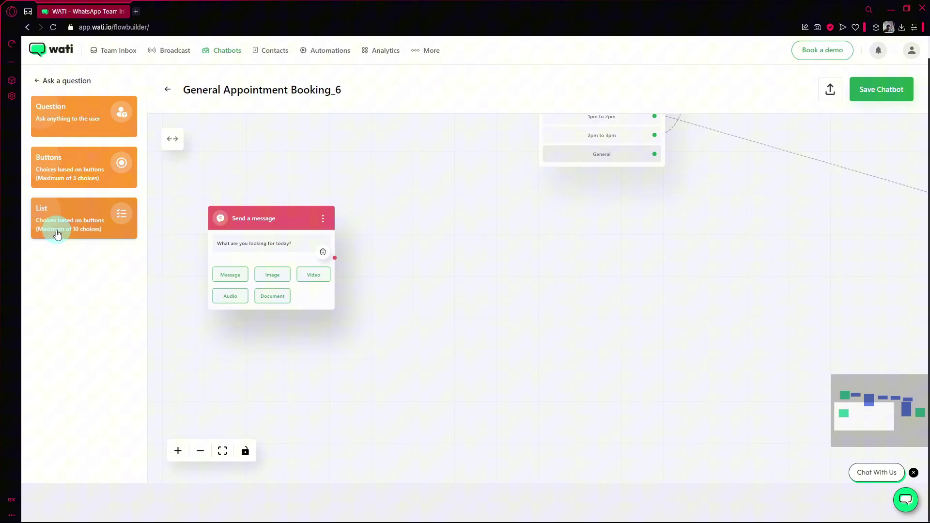
# - Place a List node right of the message, link the message to it, and open its settings
pyautogui.moveTo(74, 228); pyautogui.dragTo(308, 245)
pyautogui.moveTo(93, 245); pyautogui.dragTo(311, 246)
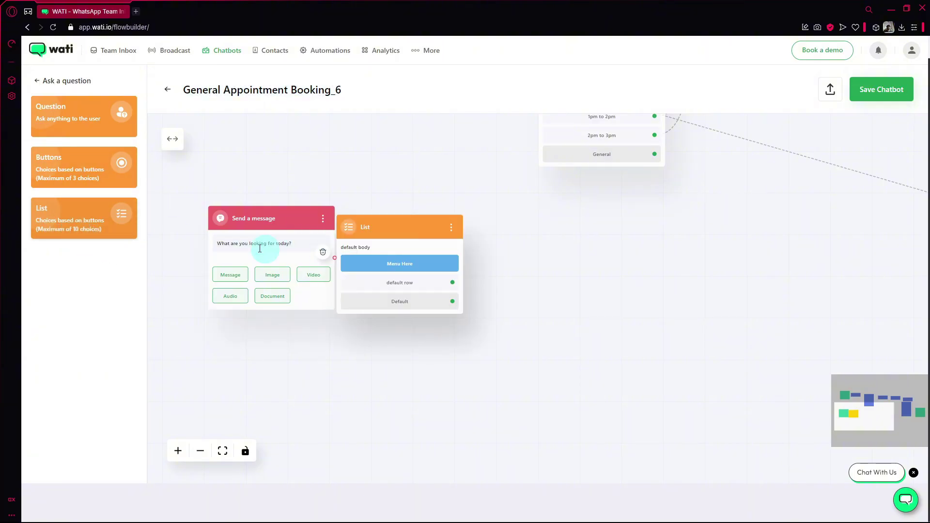
pyautogui.moveTo(403, 218); pyautogui.dragTo(473, 225)
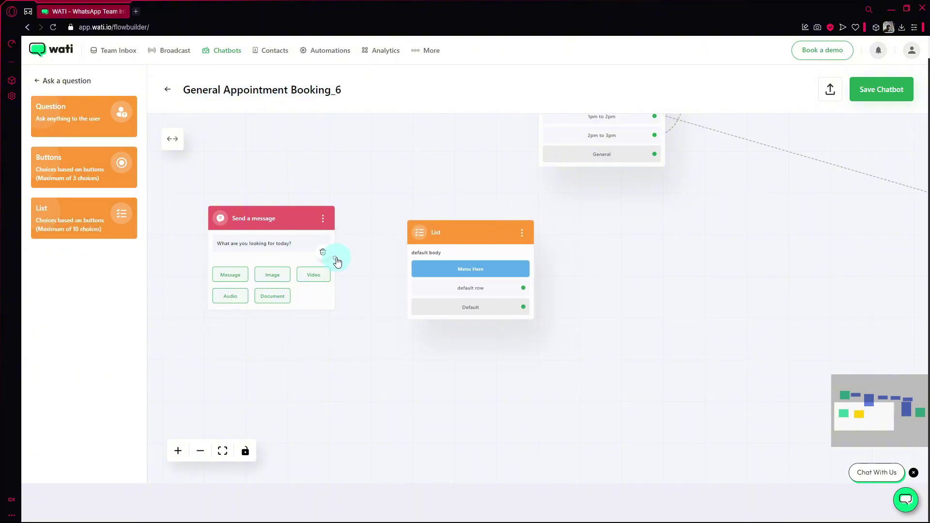
pyautogui.moveTo(334, 257); pyautogui.dragTo(409, 269)
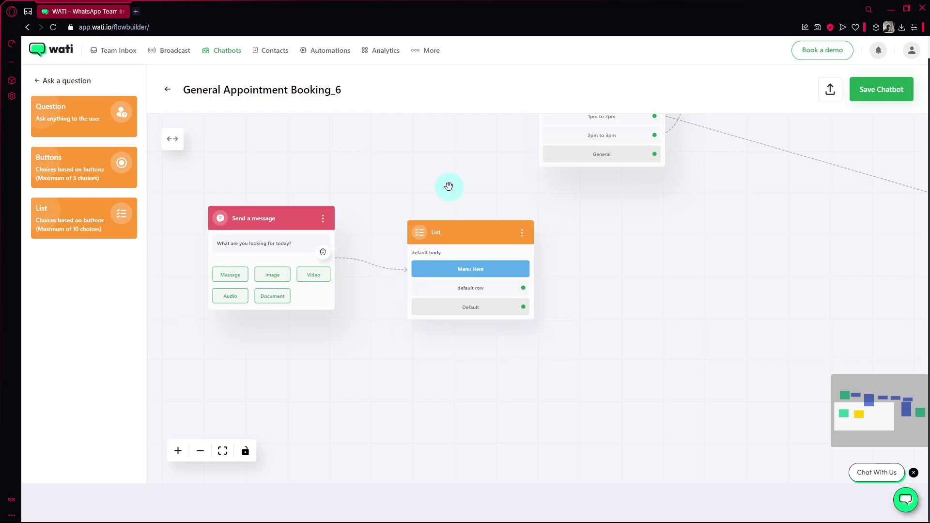
pyautogui.moveTo(459, 227); pyautogui.dragTo(452, 208)
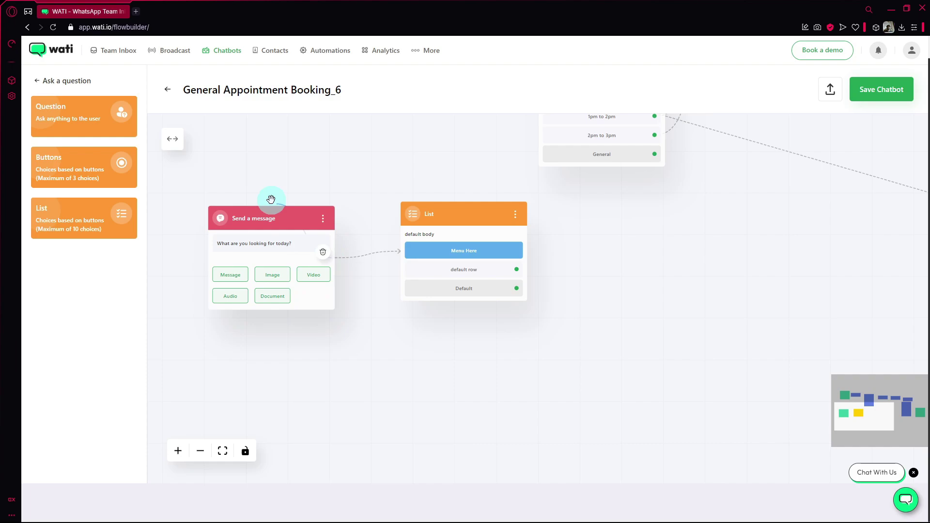
pyautogui.moveTo(334, 255); pyautogui.dragTo(408, 276)
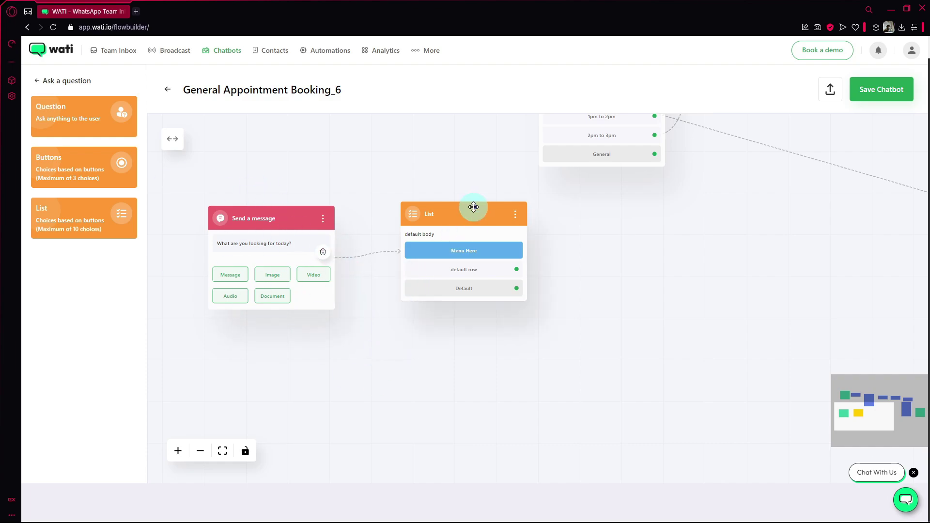
pyautogui.moveTo(473, 207); pyautogui.dragTo(460, 210)
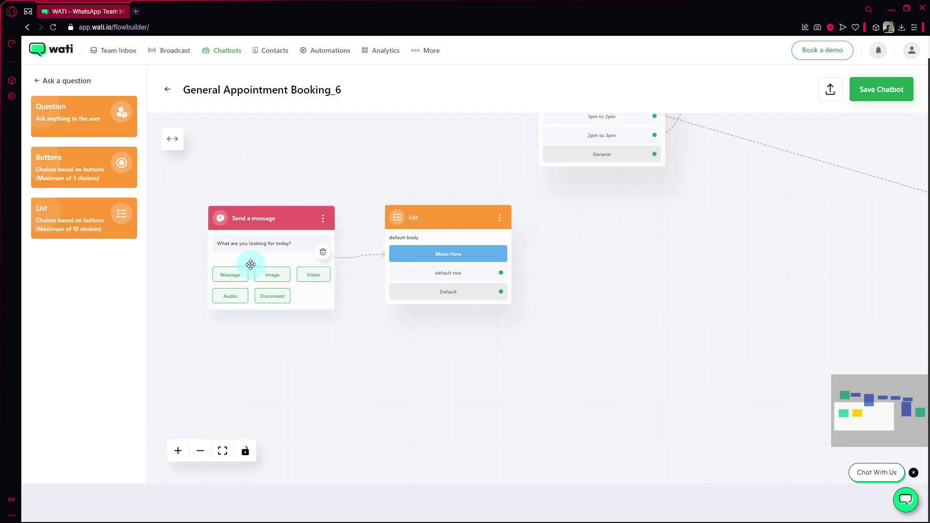
pyautogui.click(404, 237)
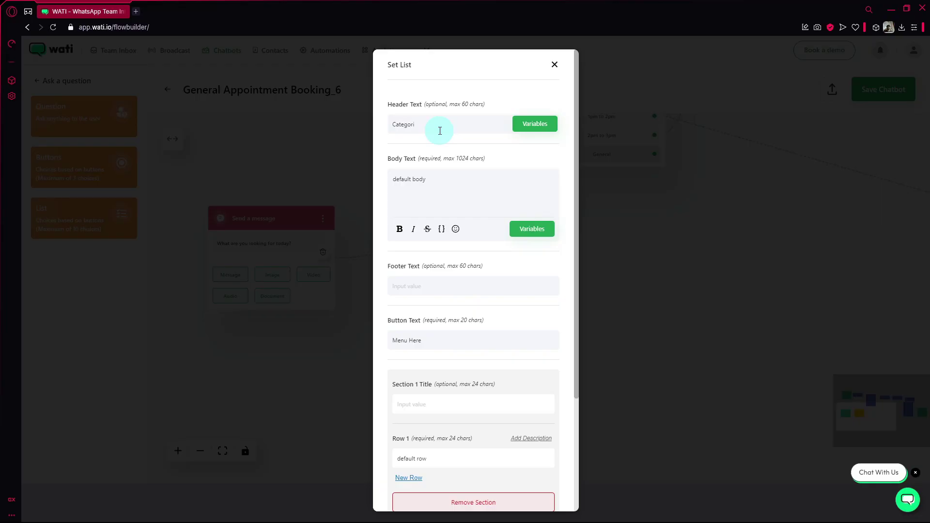
# - Save the List node with header text "Categories"
pyautogui.scroll(-3, 497, 245)
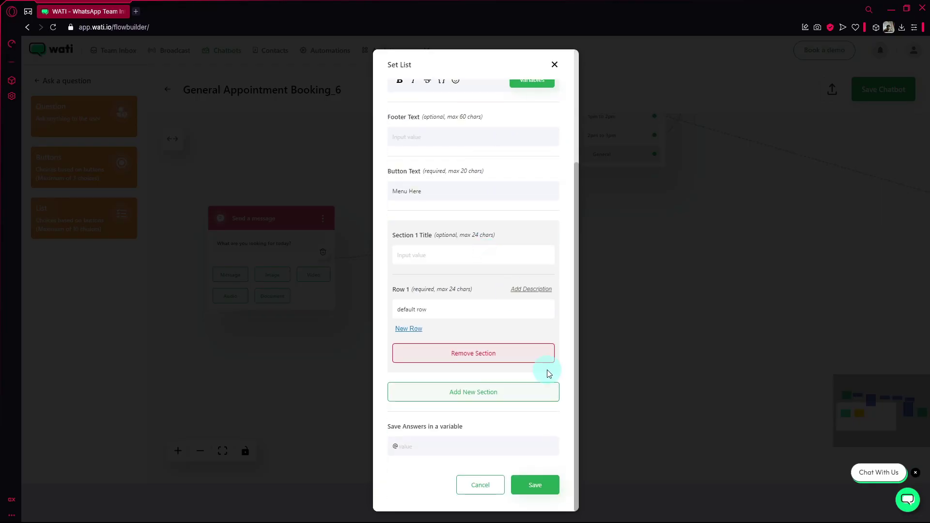
pyautogui.click(536, 485)
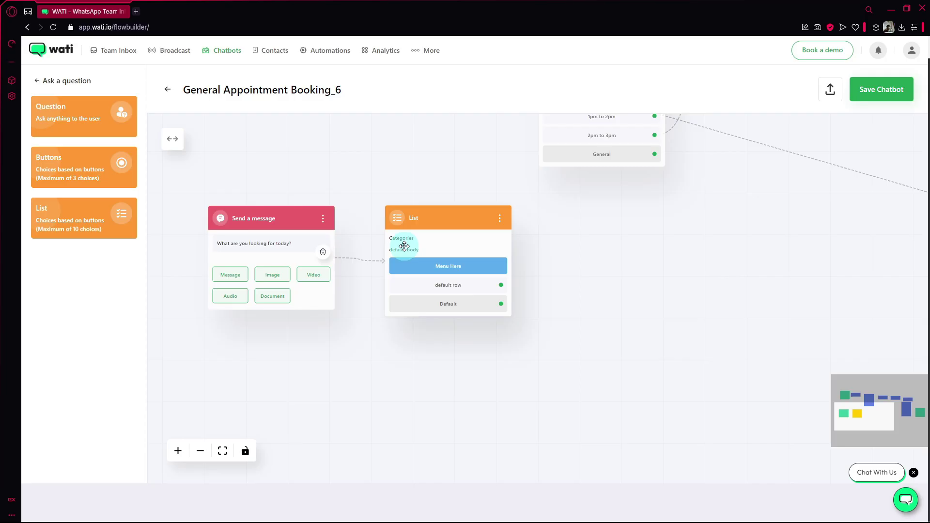
pyautogui.click(433, 272)
pyautogui.scroll(-3, 474, 315)
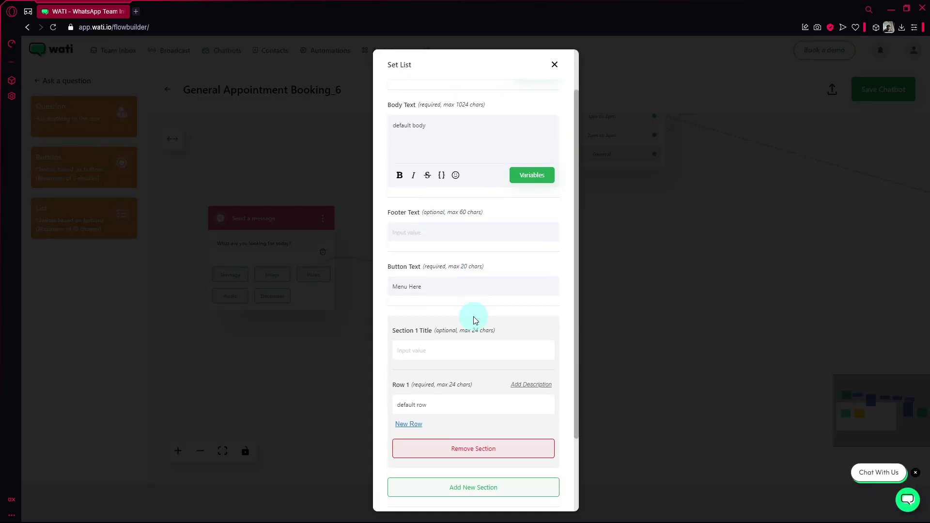
pyautogui.click(685, 353)
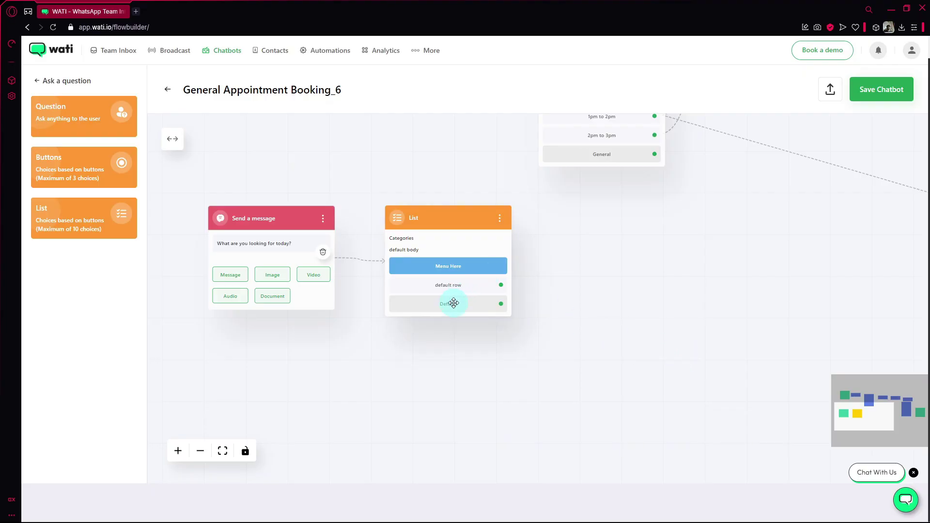
# - Replace the list body with "Choose from the following categoreis to help you with your search"
pyautogui.click(461, 265)
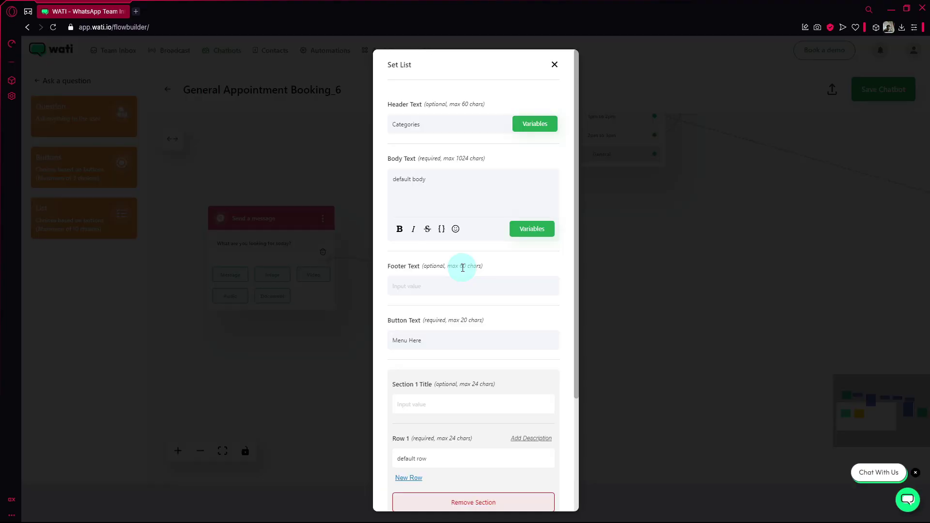
pyautogui.moveTo(433, 179); pyautogui.dragTo(379, 186)
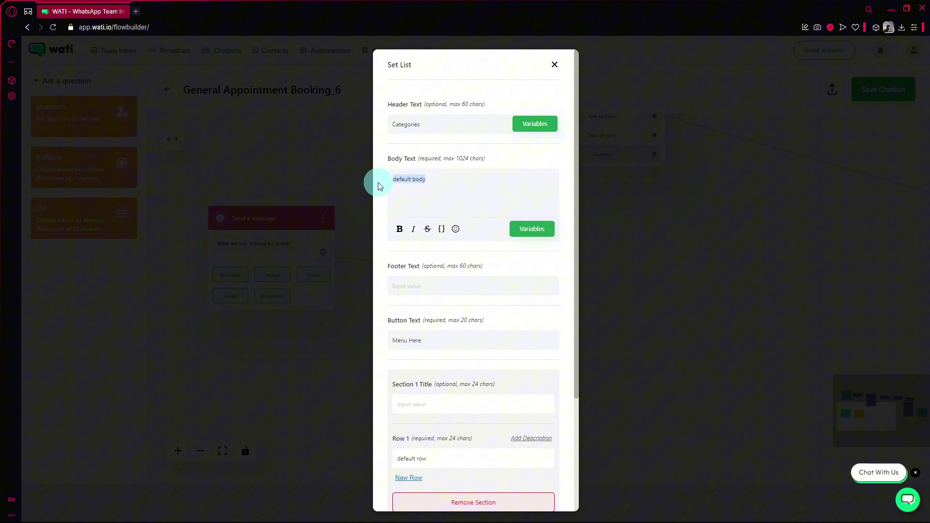
pyautogui.press('BackSpace')
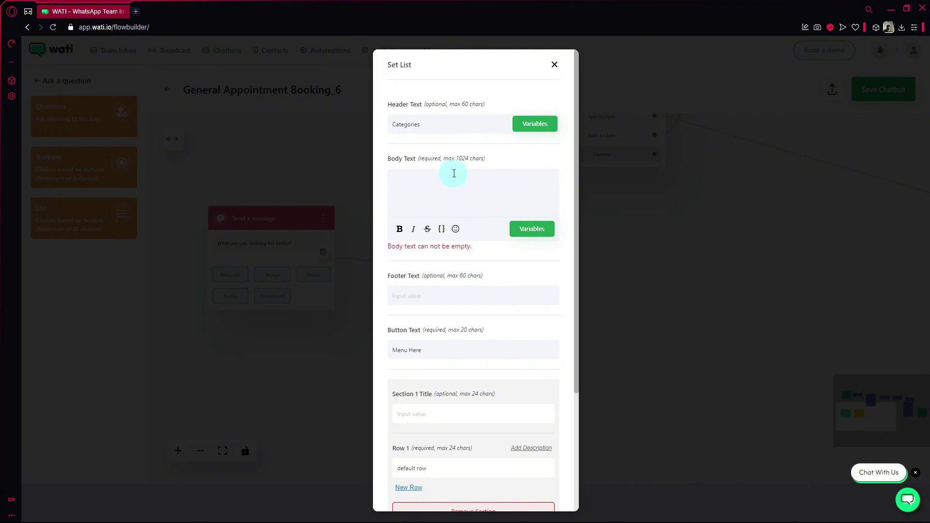
pyautogui.write('Ch')
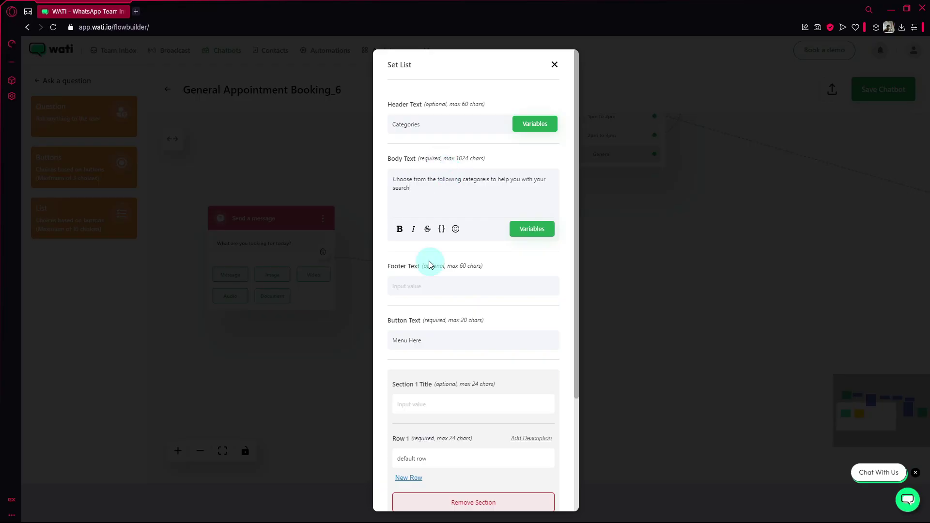
# - Select the Menu Here button label, then cancel the list edits
pyautogui.click(441, 283)
pyautogui.scroll(-3, 444, 270)
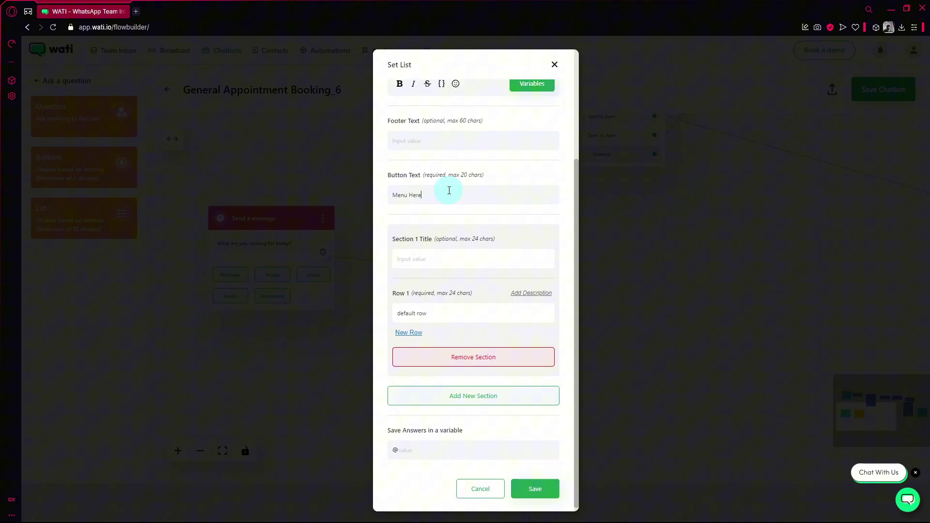
pyautogui.moveTo(449, 190); pyautogui.dragTo(370, 193)
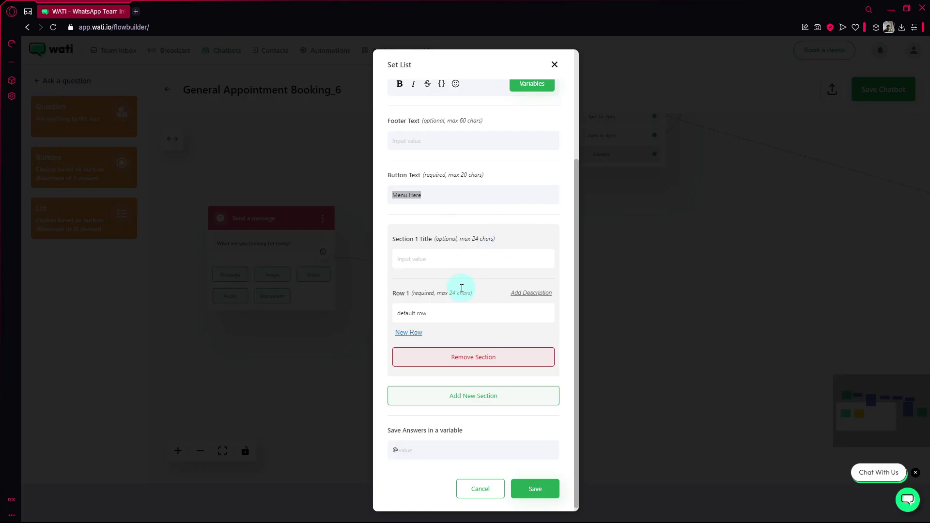
pyautogui.click(486, 490)
# - Reopen the list settings, try the label Loafers, remove the section, and close without saving
pyautogui.moveTo(467, 233); pyautogui.dragTo(458, 232)
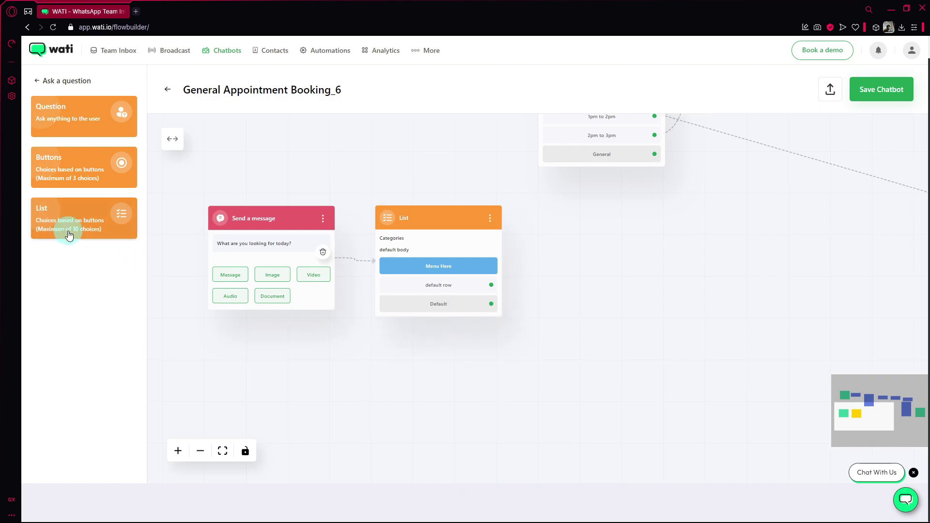
pyautogui.click(441, 236)
pyautogui.scroll(-3, 478, 263)
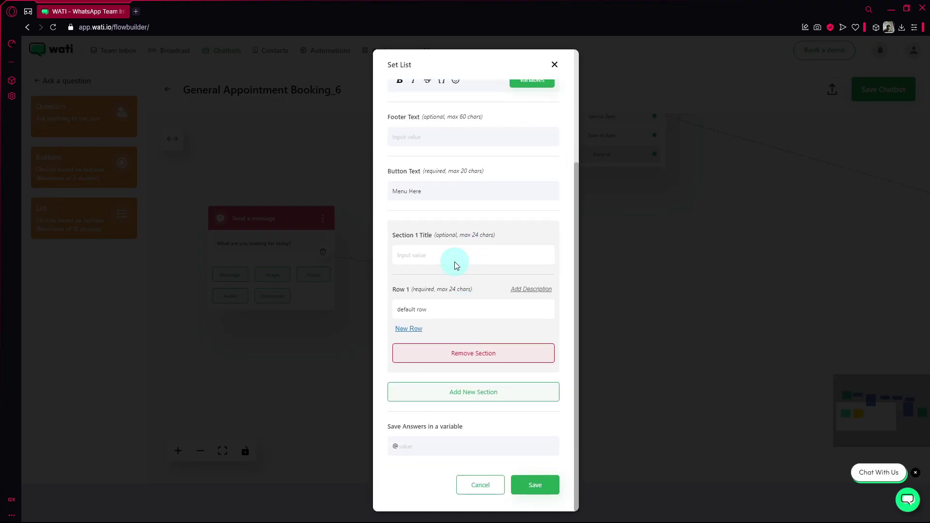
pyautogui.moveTo(460, 193); pyautogui.dragTo(379, 194)
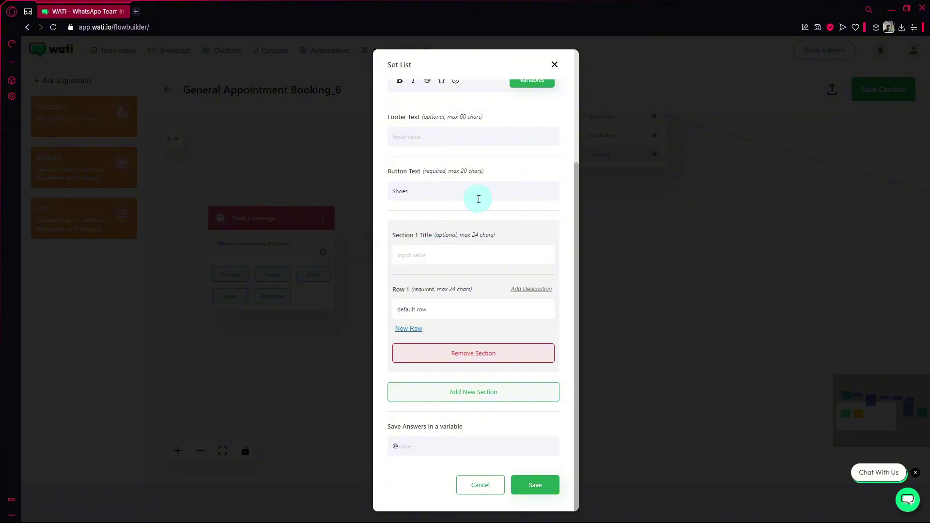
pyautogui.write('Loafers')
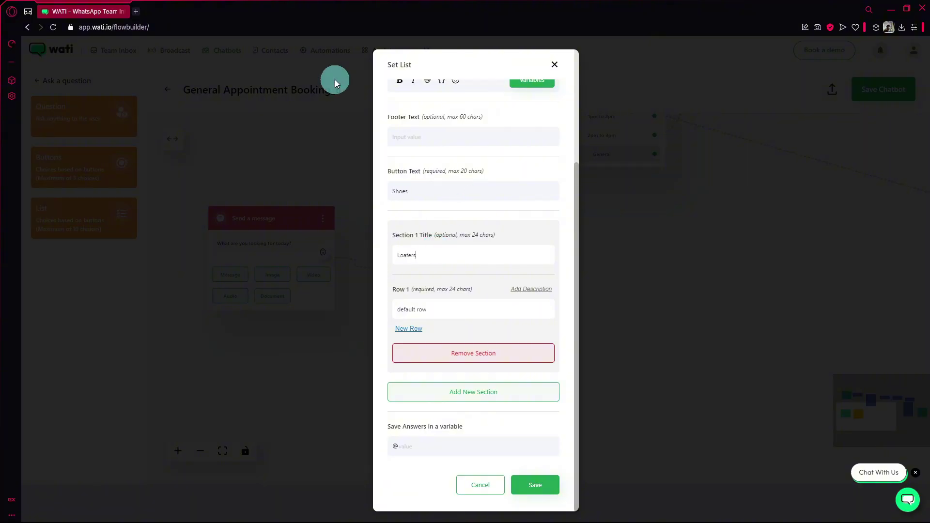
pyautogui.tripleClick(446, 310)
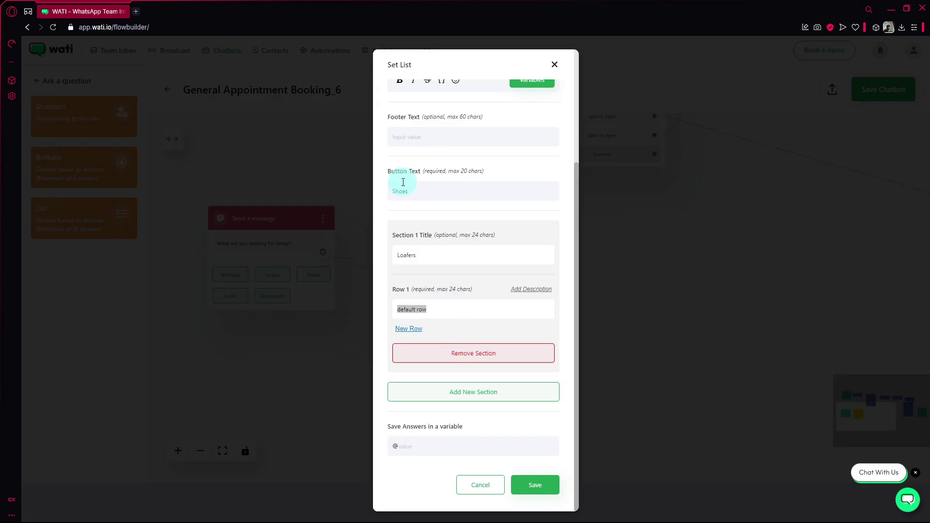
pyautogui.click(501, 359)
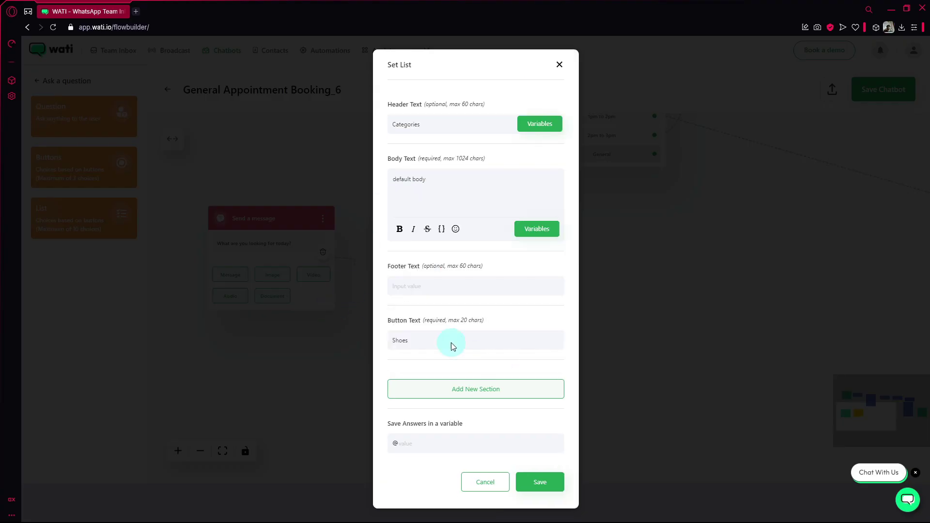
pyautogui.click(559, 67)
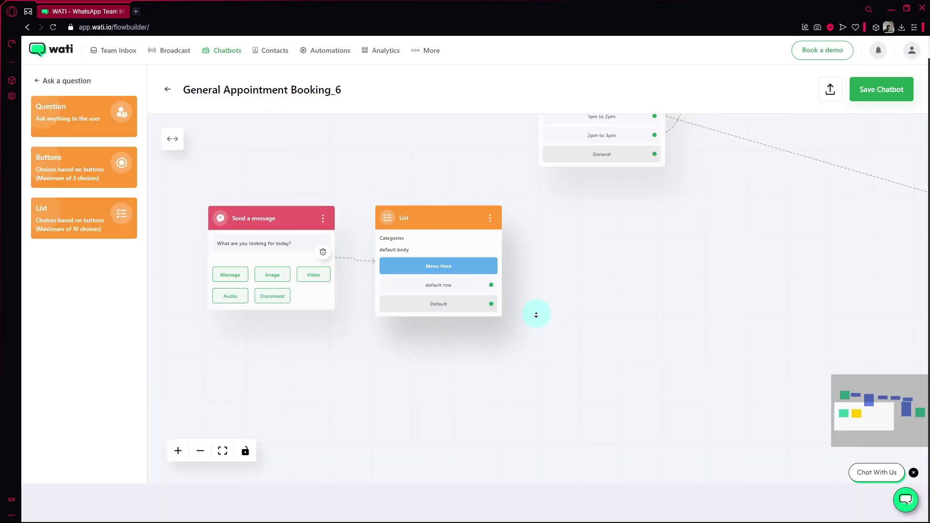
# - Return to the full node-type panel and pan the canvas to the flow's final nodes
pyautogui.click(45, 79)
pyautogui.scroll(4, 555, 238)
pyautogui.scroll(-6, 559, 253)
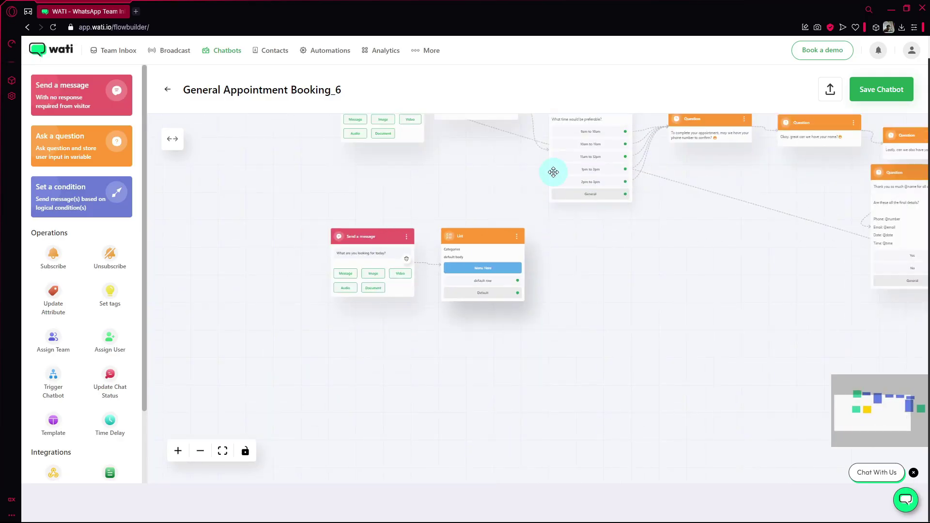
pyautogui.moveTo(380, 228); pyautogui.dragTo(256, 292)
pyautogui.moveTo(587, 365); pyautogui.dragTo(525, 311)
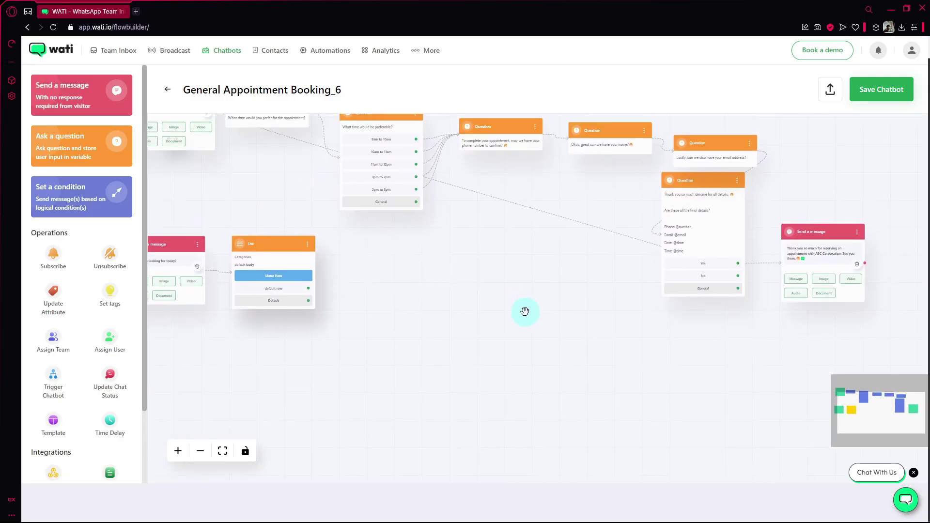
pyautogui.scroll(2, 525, 311)
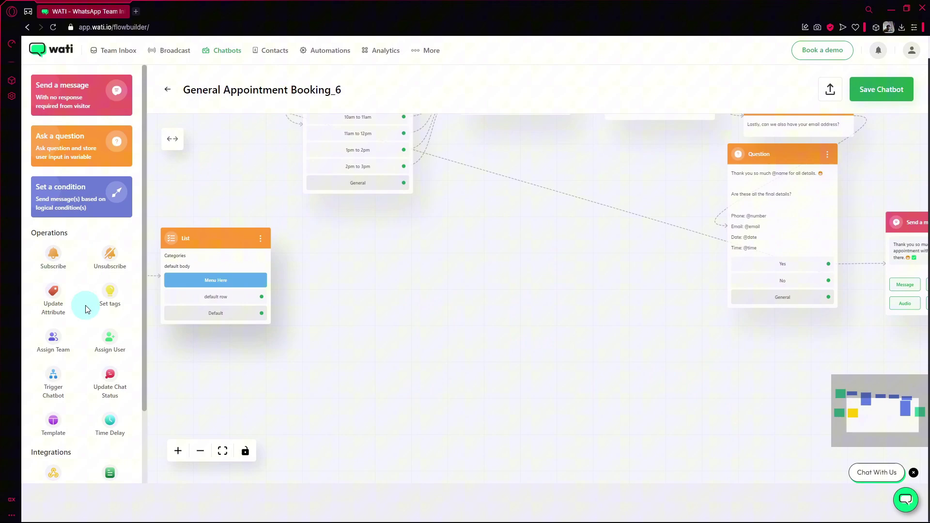
pyautogui.scroll(-2, 85, 309)
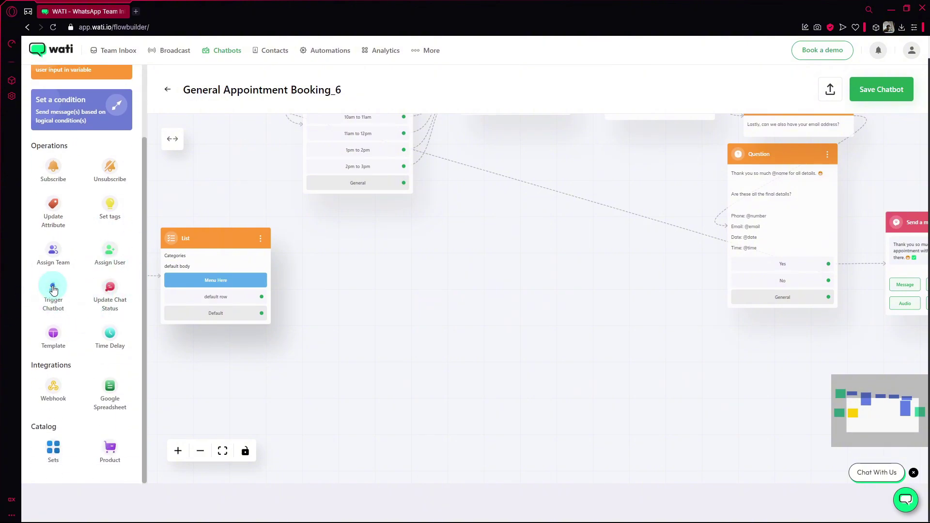
# - Add a Trigger Chatbot step, view its chatbot list, and close it without choosing one
pyautogui.moveTo(53, 290); pyautogui.dragTo(339, 236)
pyautogui.click(340, 228)
pyautogui.click(451, 272)
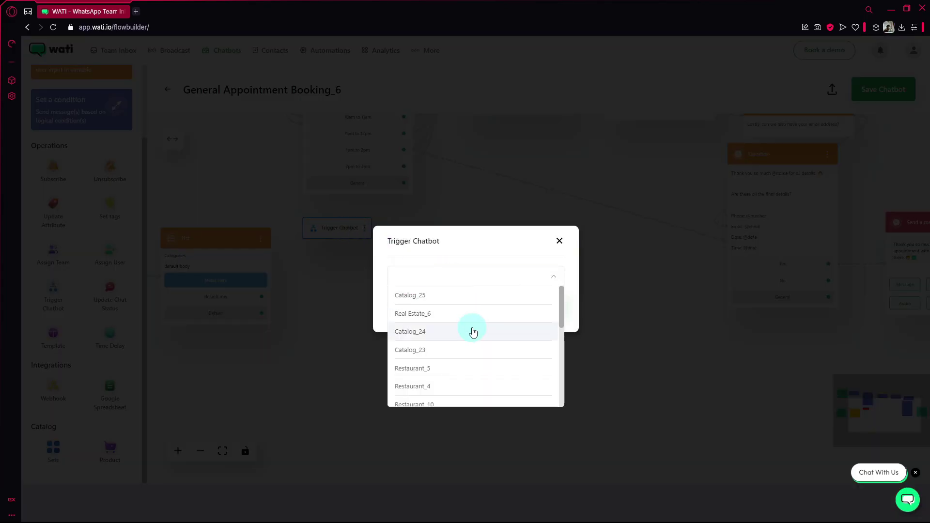
pyautogui.scroll(-3, 471, 330)
pyautogui.click(568, 242)
pyautogui.moveTo(351, 236); pyautogui.dragTo(312, 213)
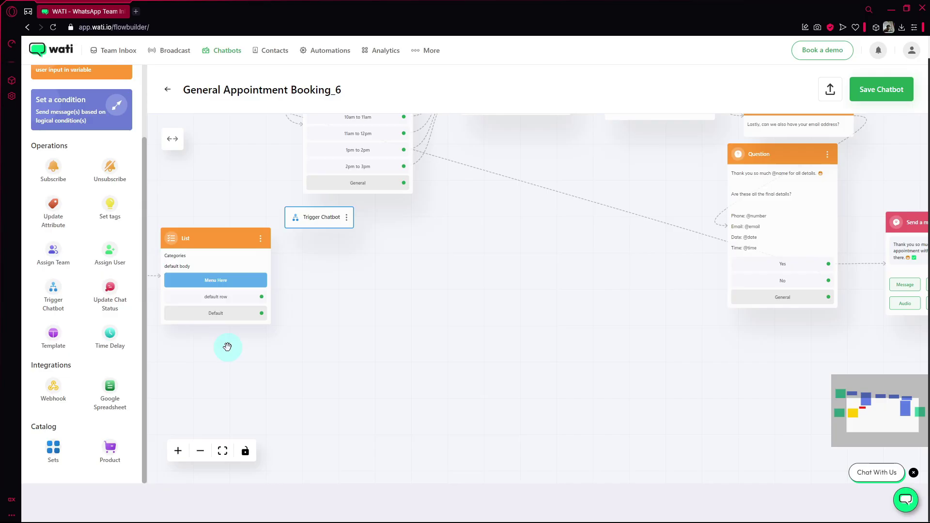
pyautogui.moveTo(228, 347); pyautogui.dragTo(397, 338)
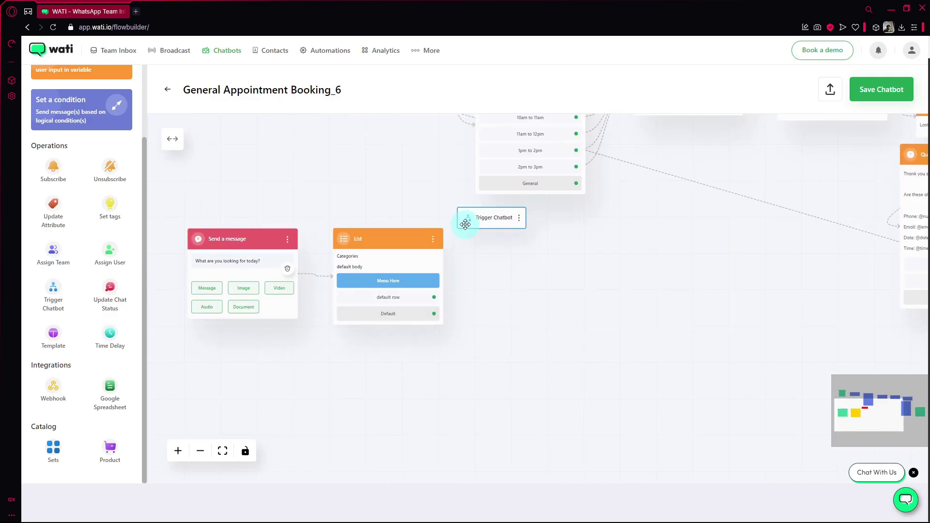
pyautogui.moveTo(486, 289); pyautogui.dragTo(468, 268)
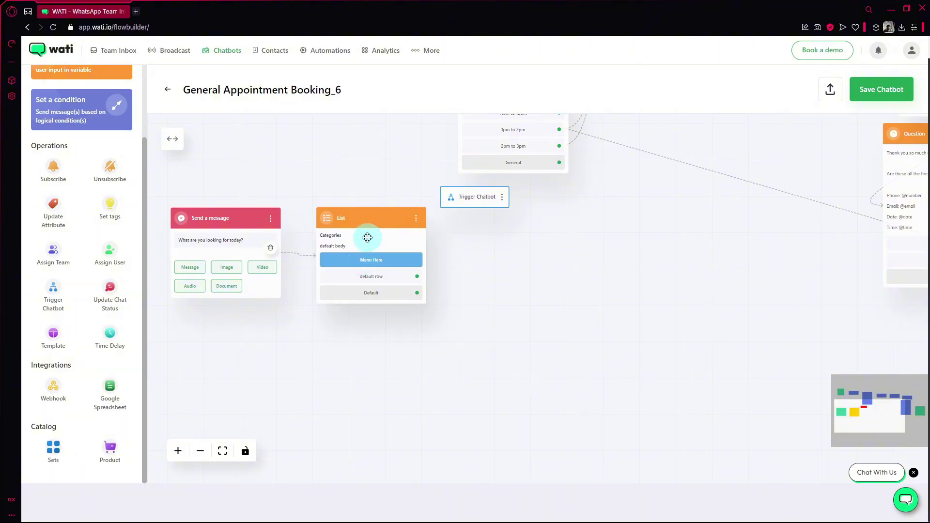
# - Reopen the Trigger Chatbot settings, then delete the node from its options menu
pyautogui.click(455, 196)
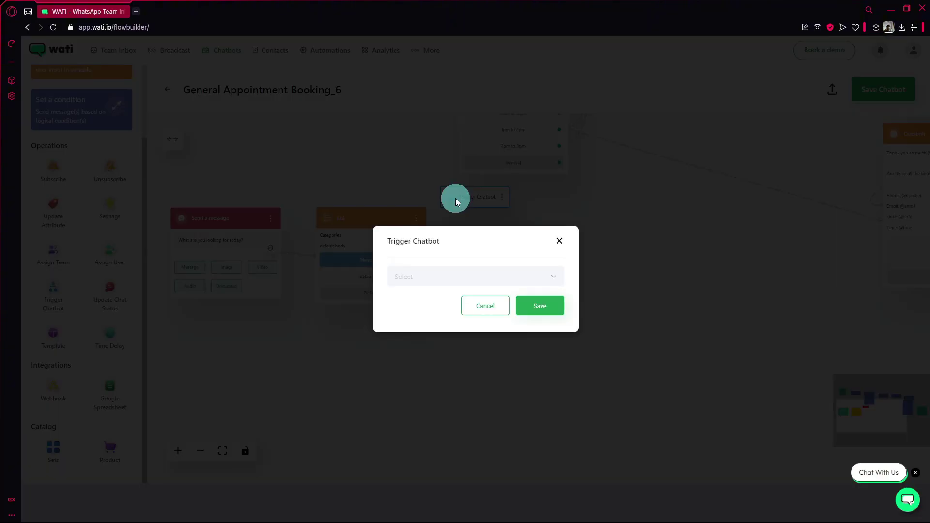
pyautogui.click(456, 274)
pyautogui.scroll(-10, 443, 351)
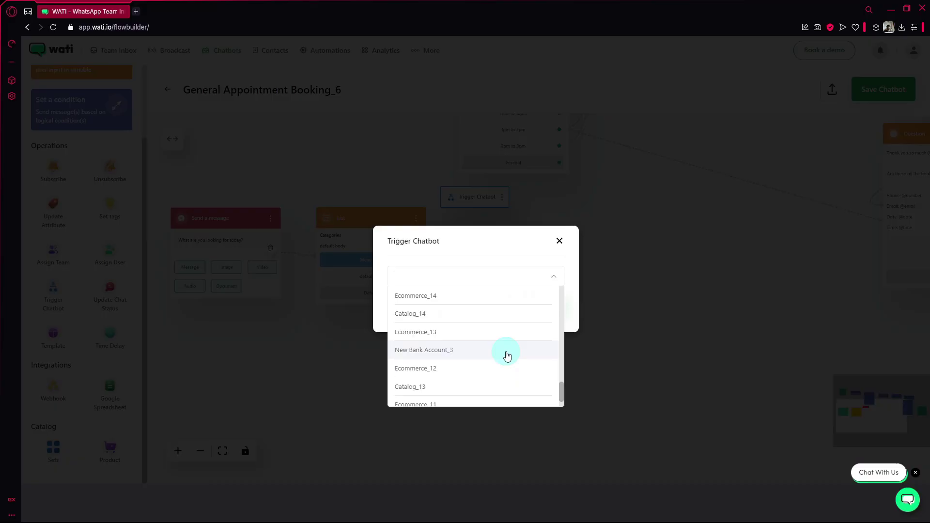
pyautogui.scroll(-1, 543, 349)
pyautogui.click(571, 297)
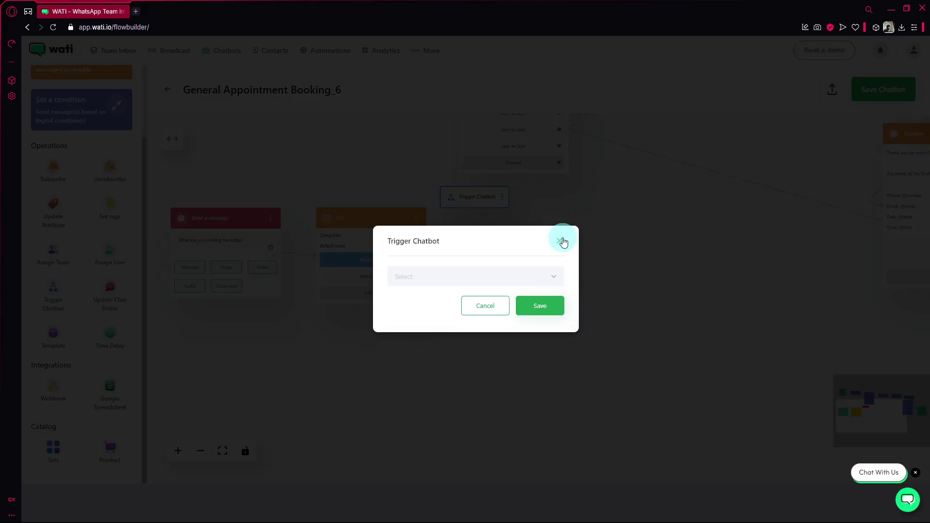
pyautogui.click(559, 240)
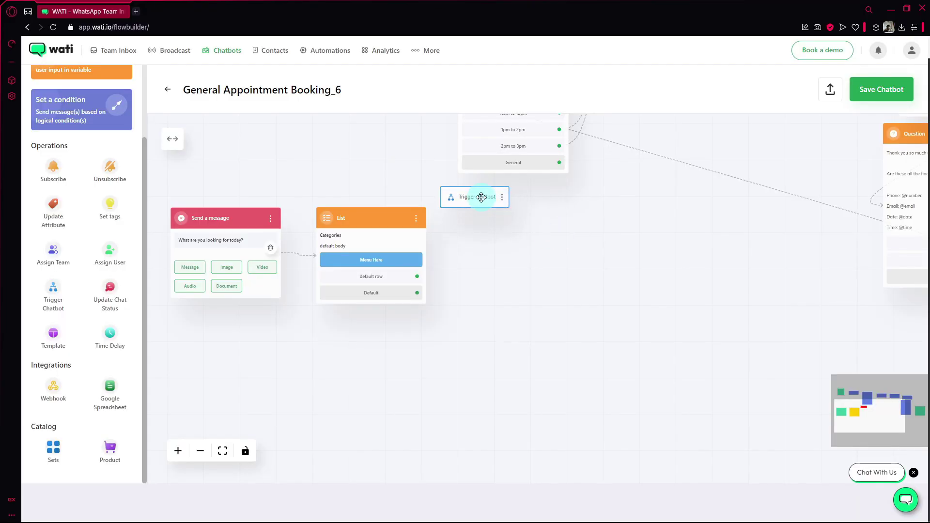
pyautogui.click(502, 198)
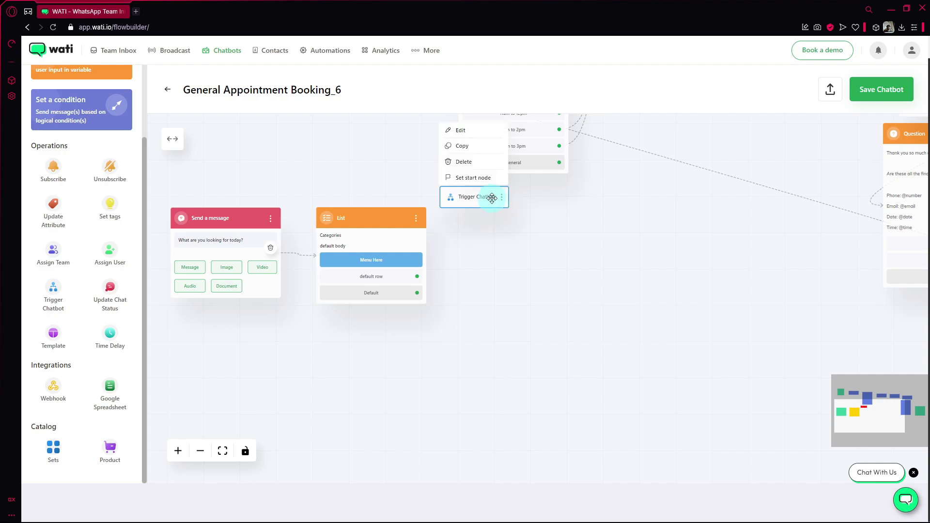
pyautogui.click(465, 162)
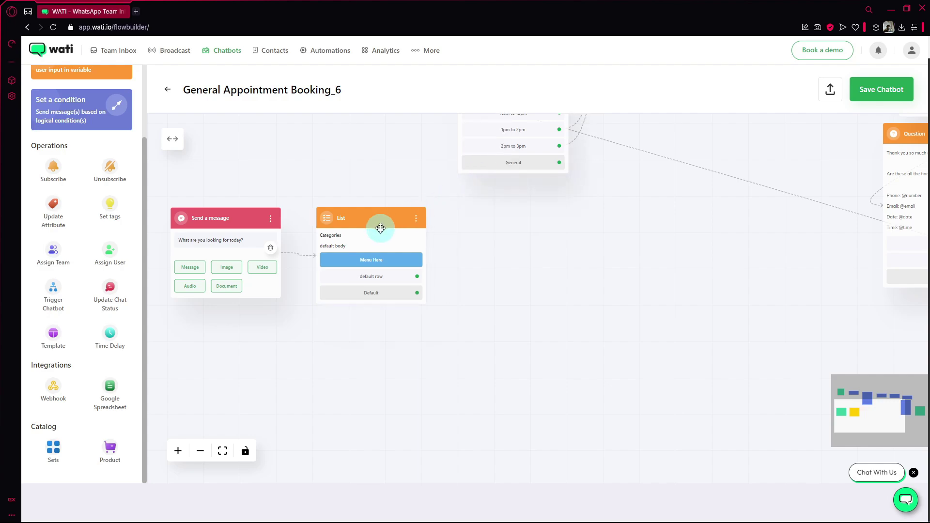
pyautogui.scroll(2, 89, 164)
# - Add a Set a condition node and keep Equal to as its comparison operator
pyautogui.moveTo(65, 208); pyautogui.dragTo(465, 253)
pyautogui.click(469, 266)
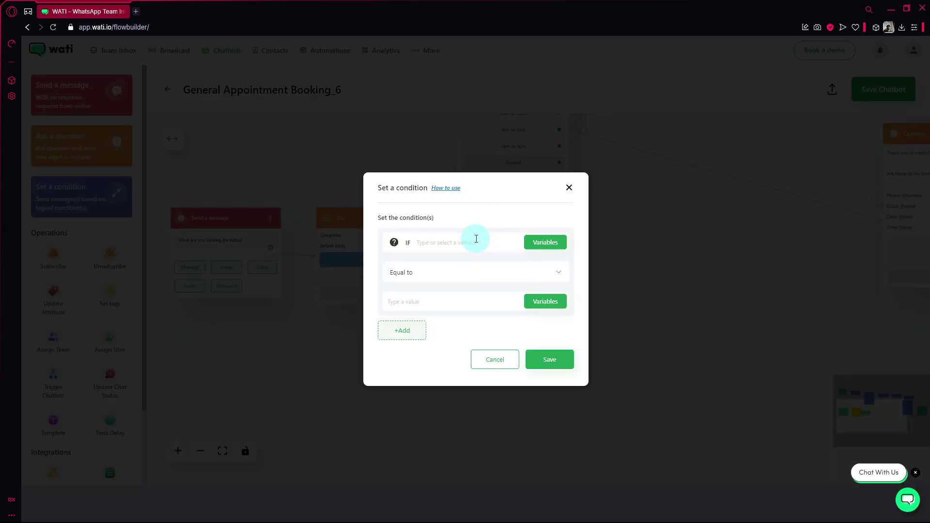
pyautogui.click(539, 243)
pyautogui.scroll(-3, 507, 285)
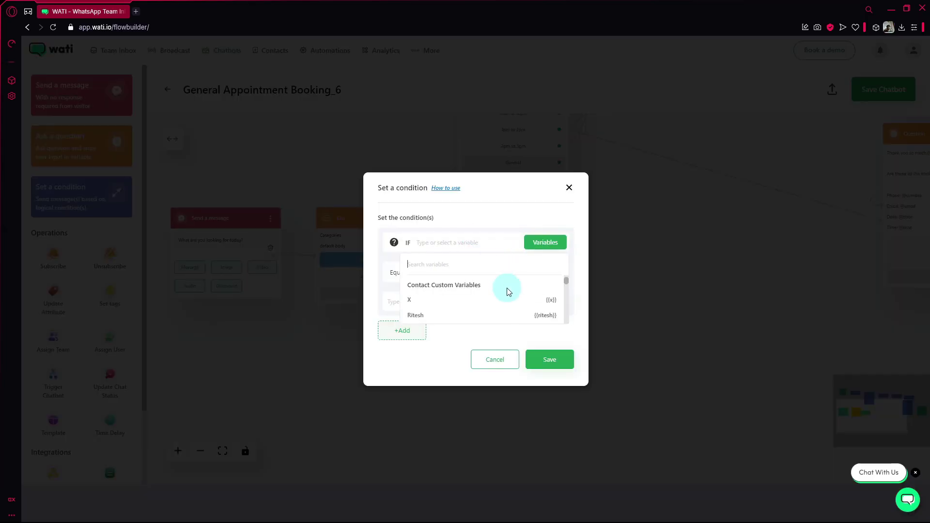
pyautogui.scroll(-6, 506, 319)
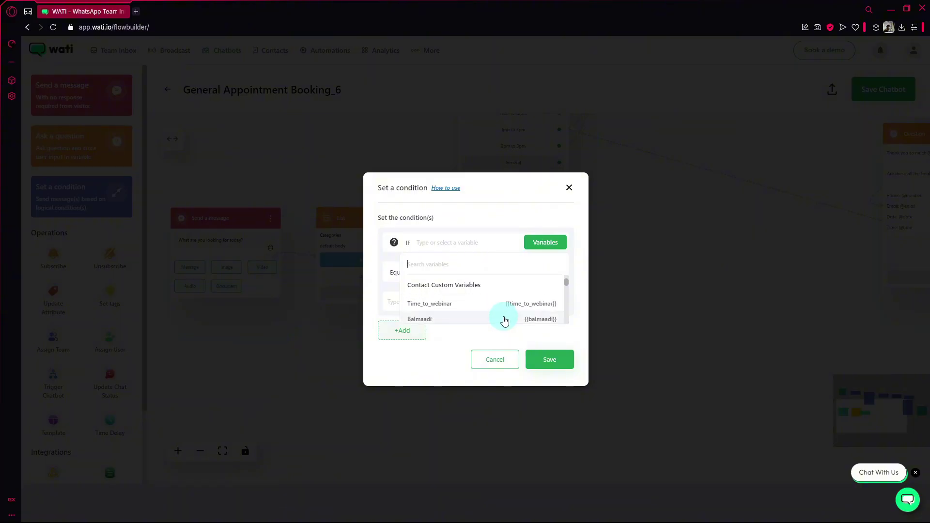
pyautogui.click(483, 225)
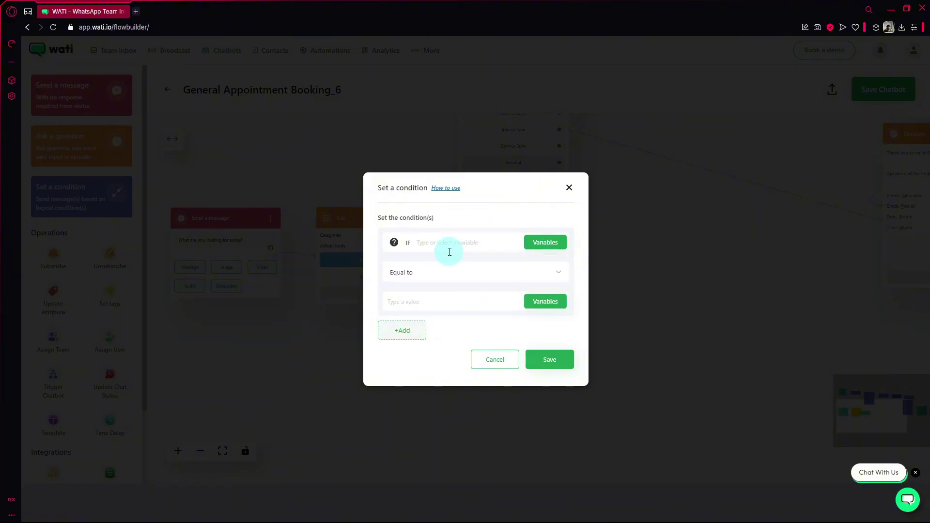
pyautogui.click(477, 273)
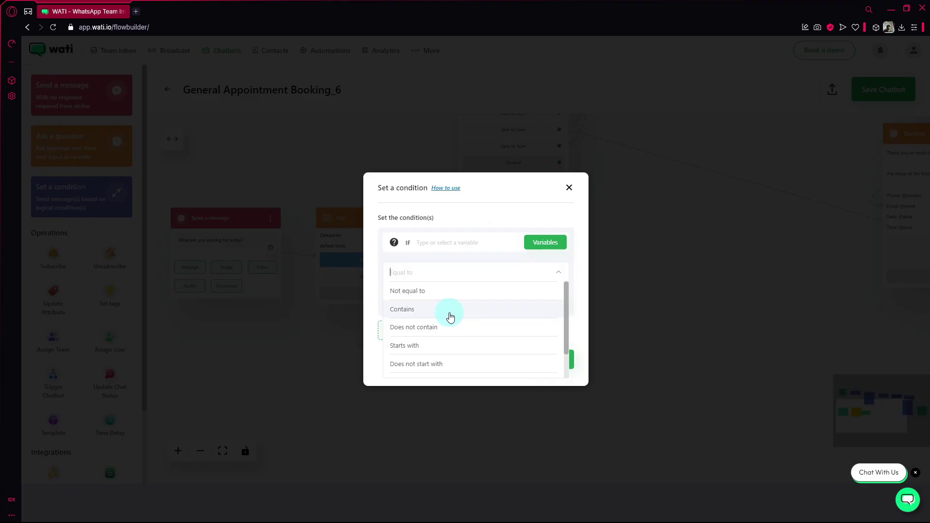
pyautogui.scroll(-2, 485, 361)
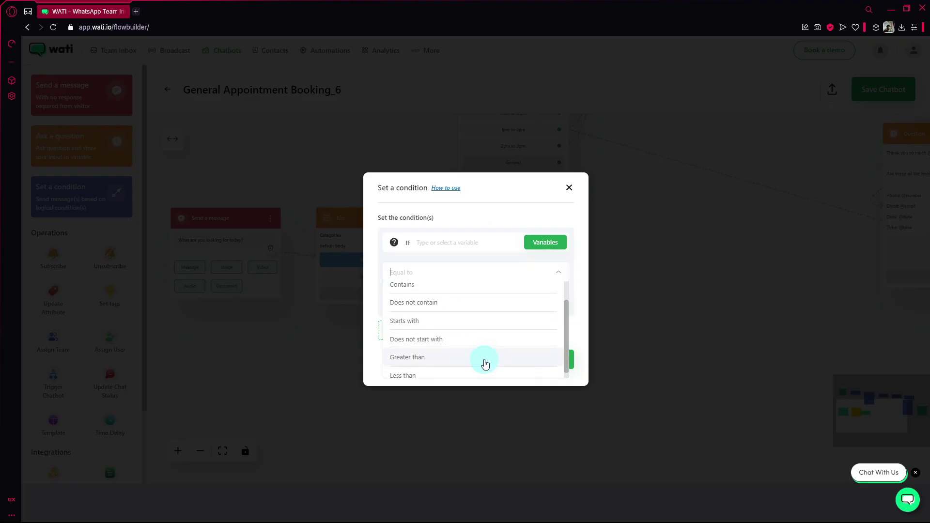
pyautogui.click(573, 299)
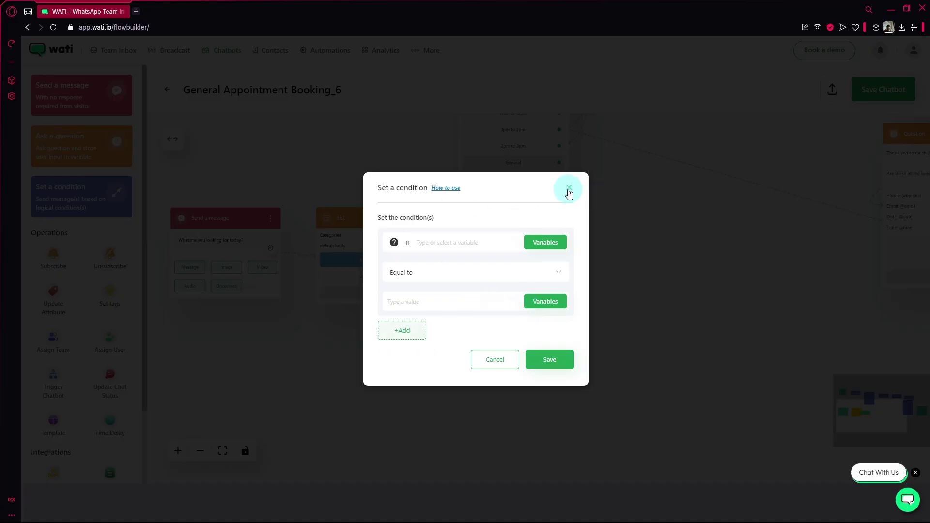
pyautogui.click(544, 242)
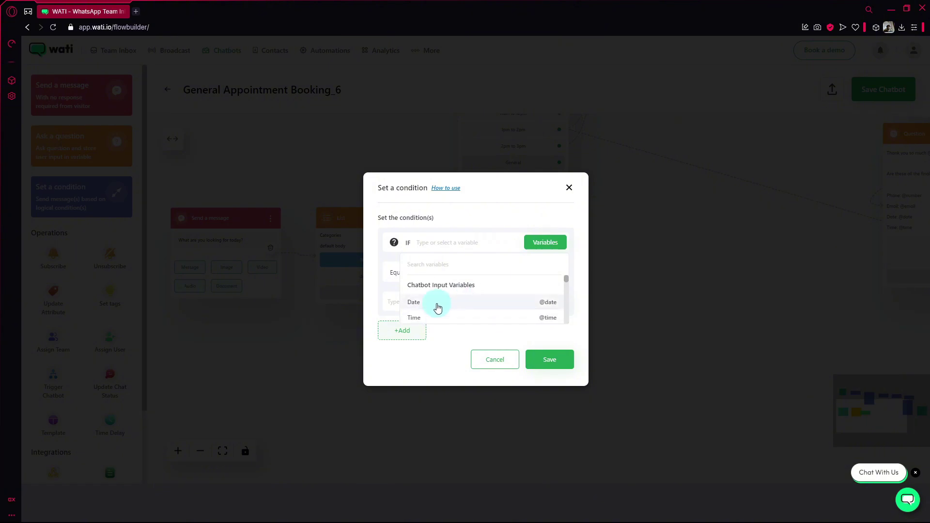
pyautogui.click(437, 303)
pyautogui.click(476, 283)
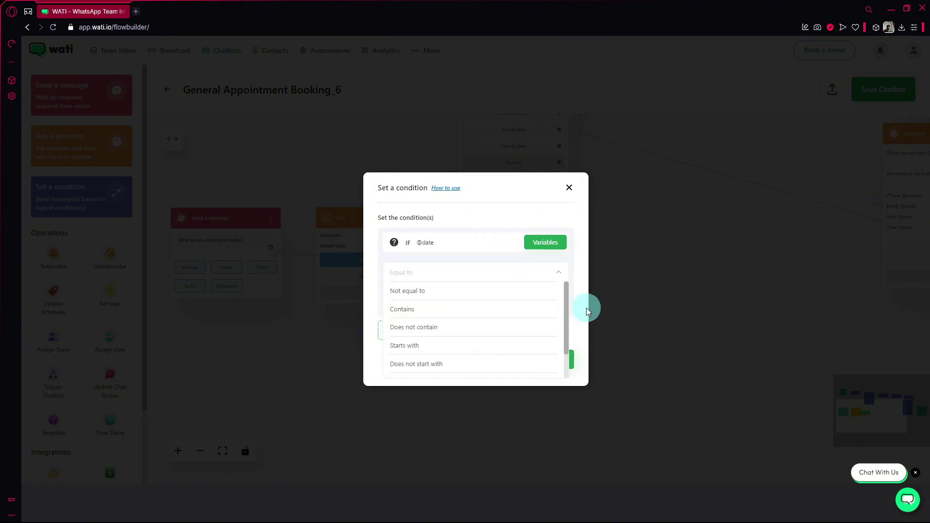
pyautogui.click(586, 310)
pyautogui.click(533, 307)
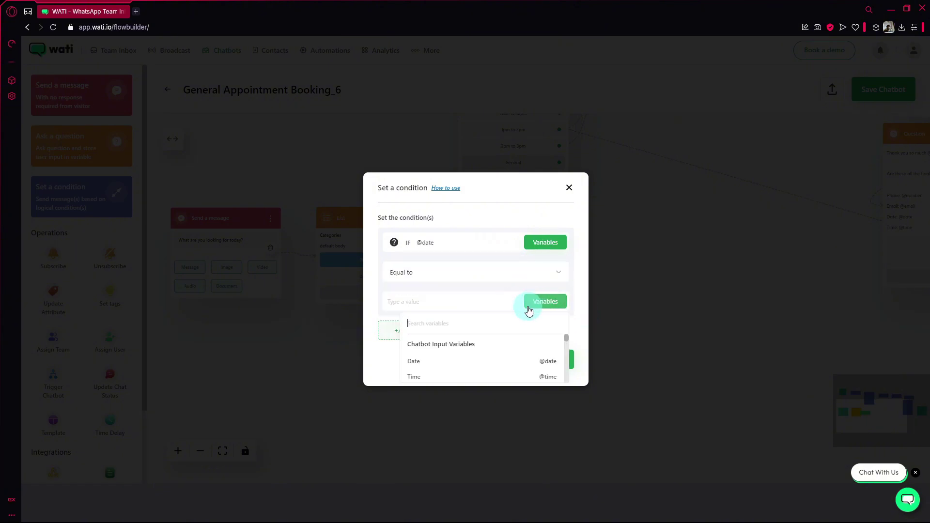
pyautogui.scroll(-1, 474, 364)
pyautogui.scroll(1, 479, 366)
pyautogui.click(481, 367)
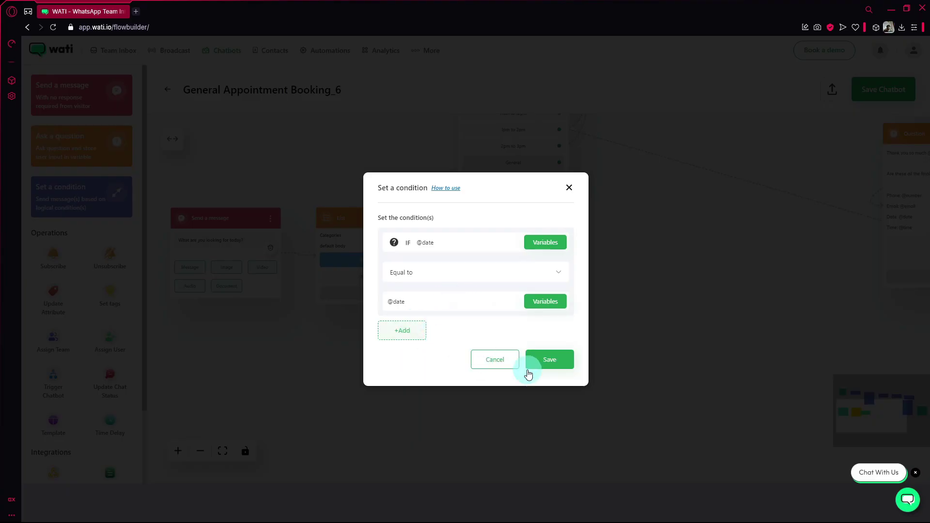
pyautogui.click(552, 359)
pyautogui.moveTo(461, 249); pyautogui.dragTo(492, 238)
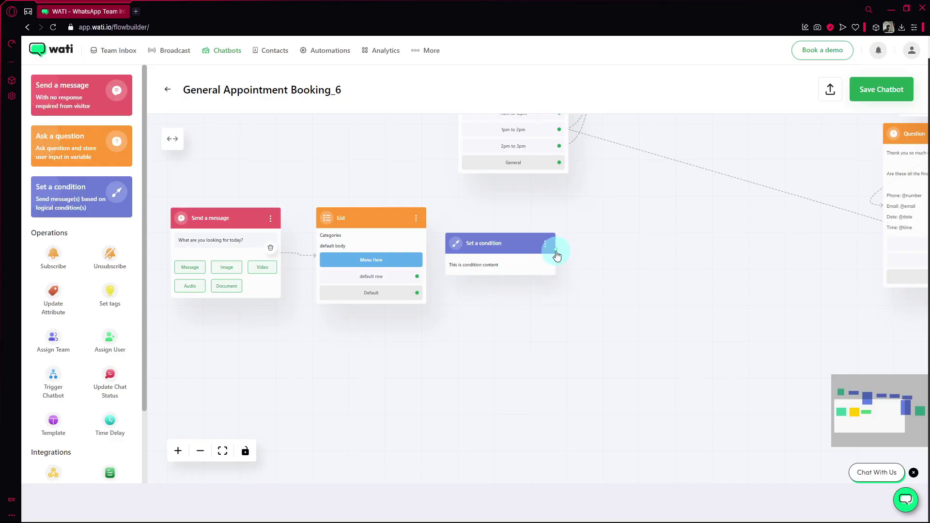
# - Delete the Set a condition and List nodes from the flow
pyautogui.moveTo(606, 221); pyautogui.dragTo(623, 228)
pyautogui.click(570, 253)
pyautogui.moveTo(557, 261); pyautogui.dragTo(606, 289)
pyautogui.scroll(-5, 517, 305)
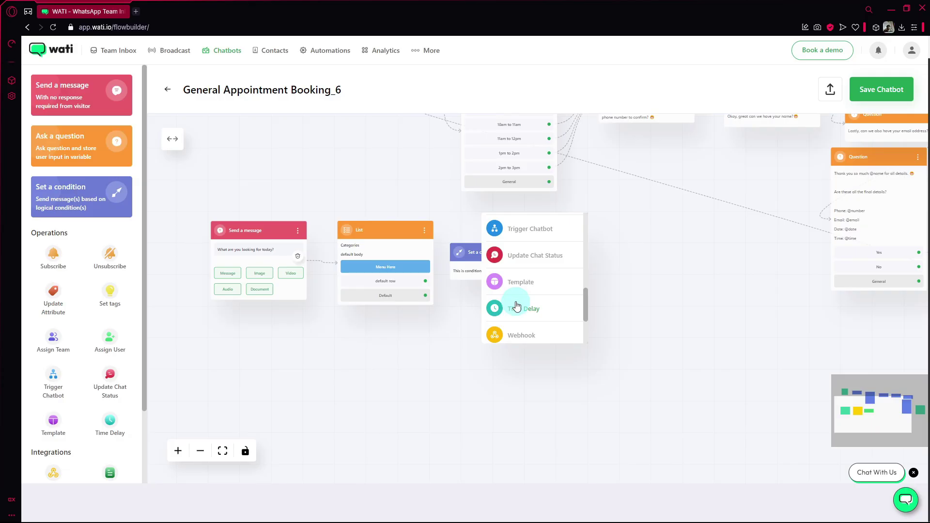
pyautogui.scroll(-5, 536, 307)
pyautogui.click(608, 272)
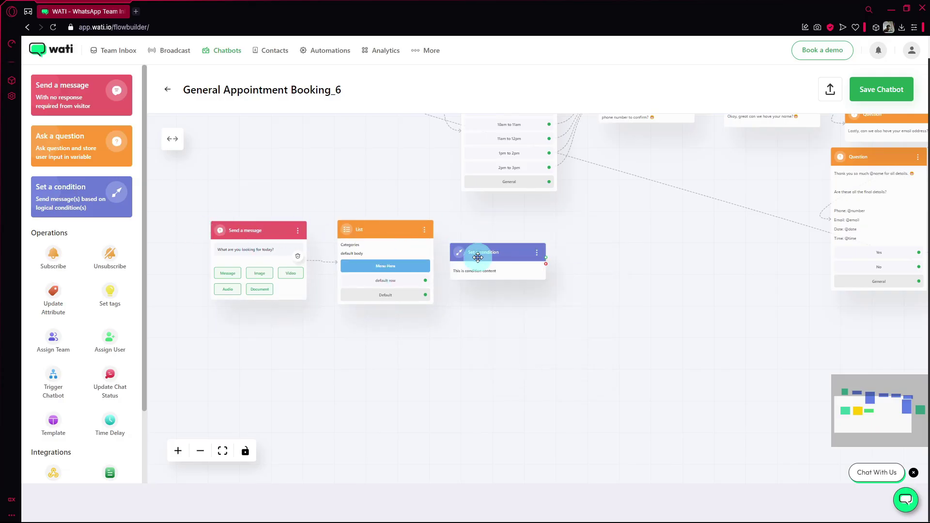
pyautogui.click(536, 253)
pyautogui.click(497, 226)
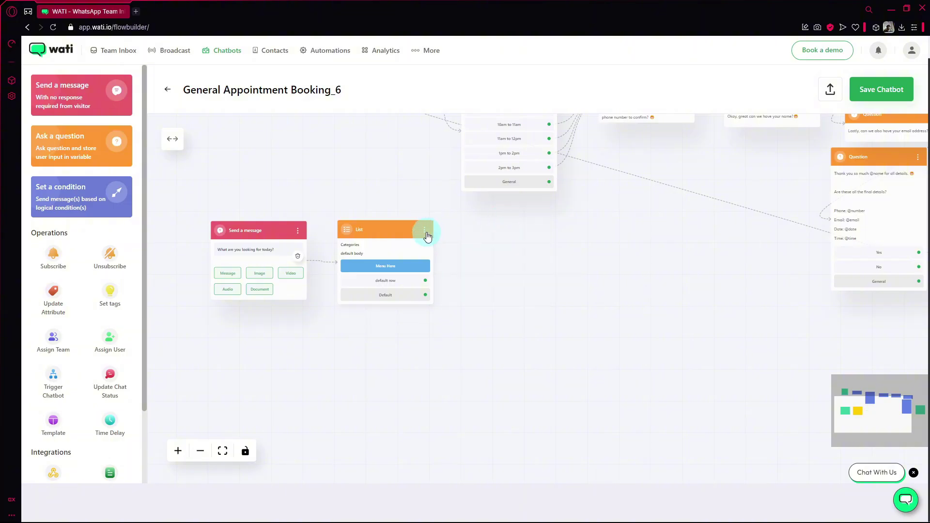
pyautogui.click(425, 231)
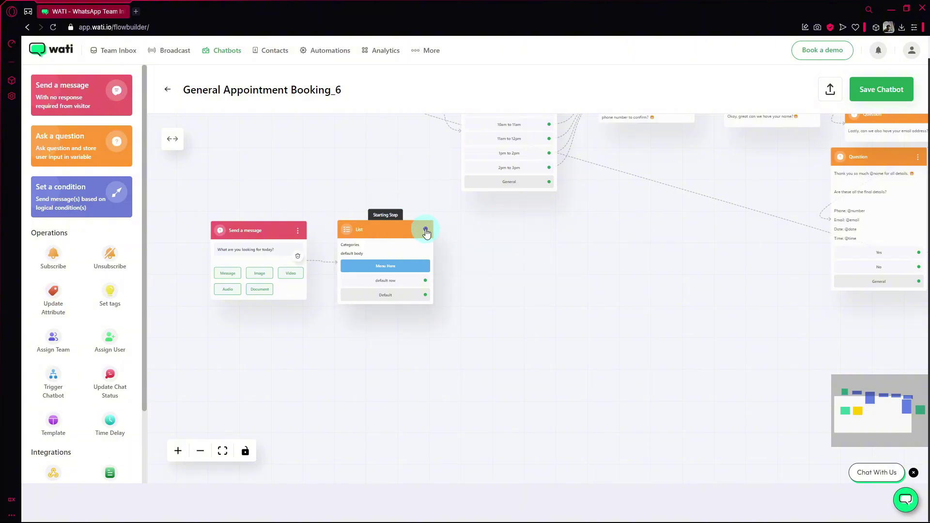
pyautogui.click(425, 229)
pyautogui.click(396, 199)
# - Add a Buttons node after the opening message and position it beside the message
pyautogui.moveTo(309, 261); pyautogui.dragTo(476, 251)
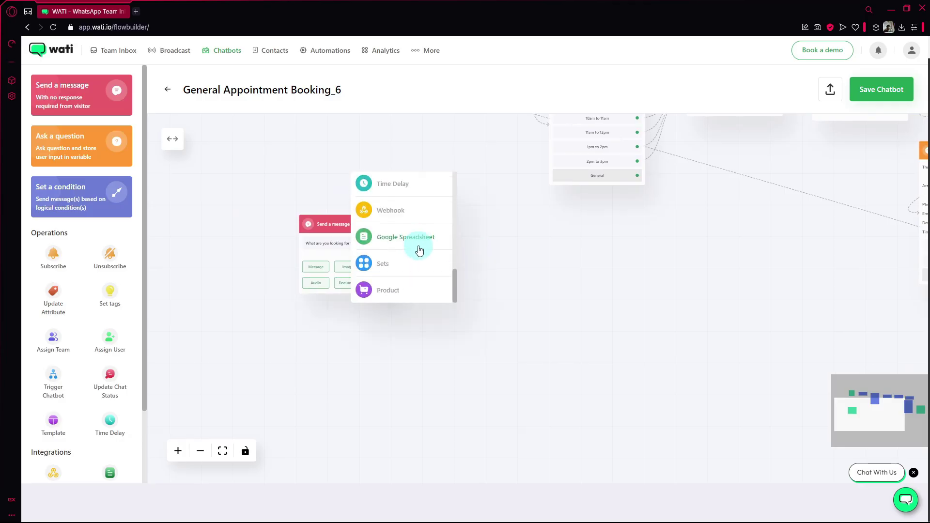
pyautogui.scroll(-7, 419, 251)
pyautogui.scroll(5, 417, 255)
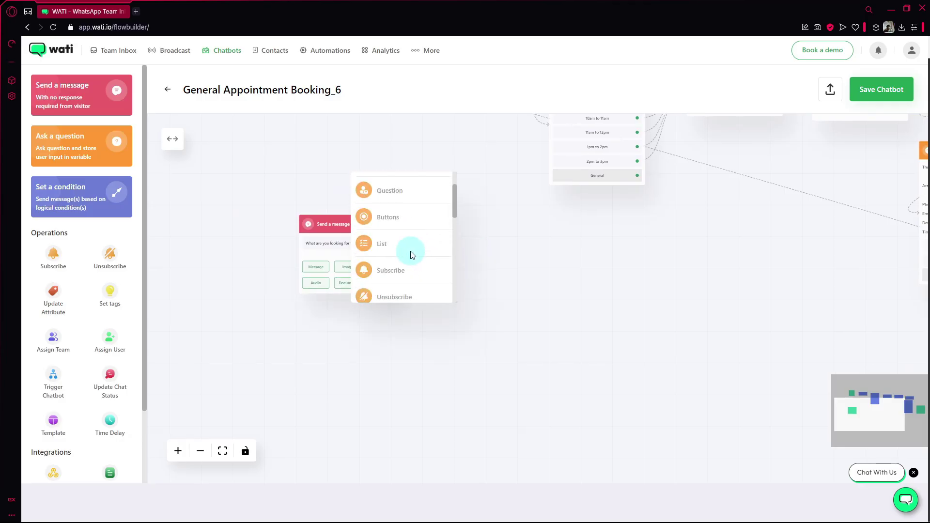
pyautogui.scroll(2, 410, 255)
pyautogui.click(402, 268)
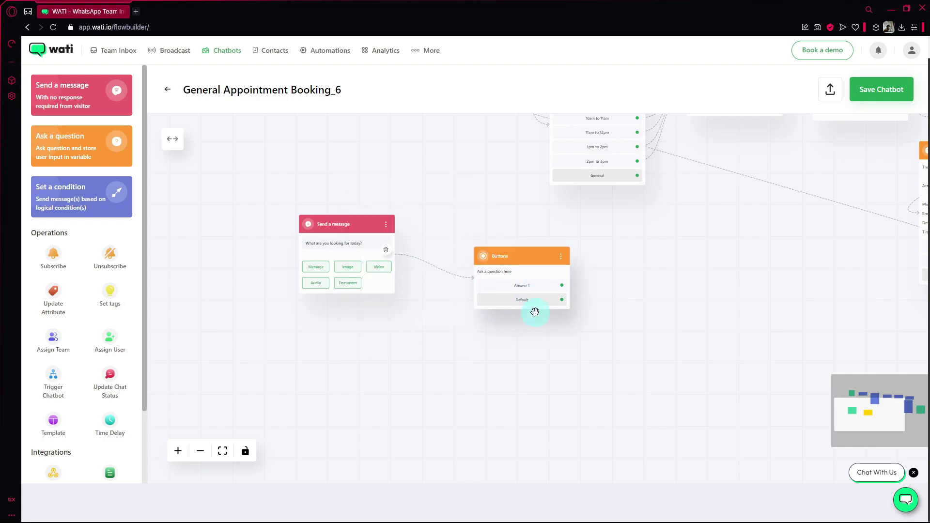
pyautogui.moveTo(536, 264); pyautogui.dragTo(472, 234)
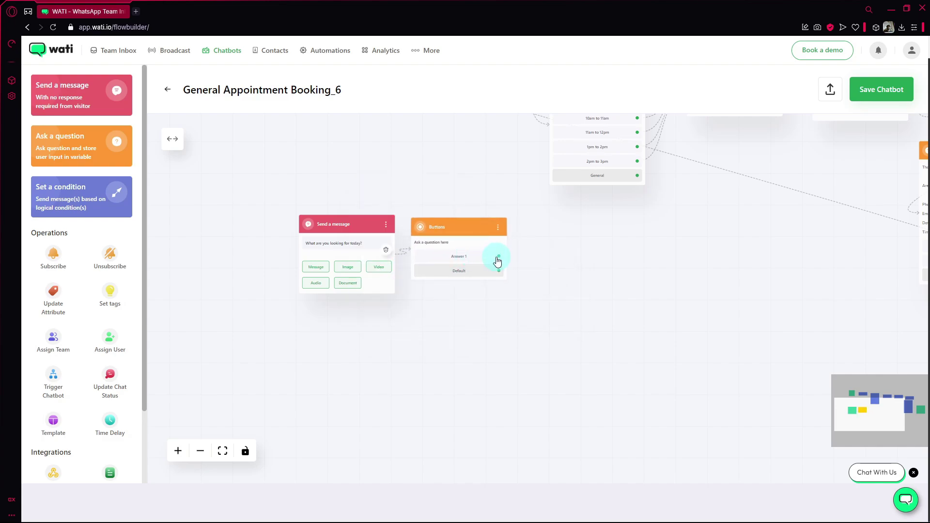
# - Attach new Send a message nodes to the Buttons node's Answer 1 and Default branches
pyautogui.moveTo(546, 260); pyautogui.dragTo(593, 234)
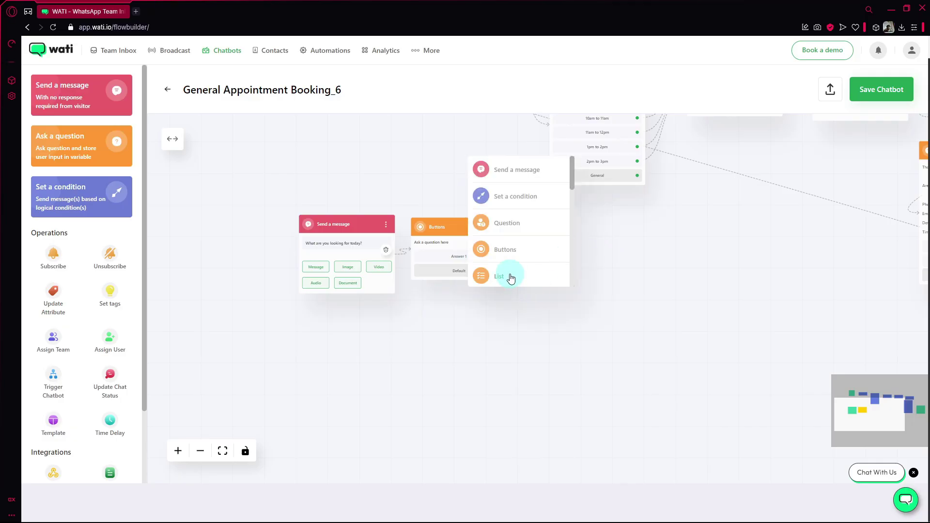
pyautogui.click(513, 168)
pyautogui.moveTo(499, 271); pyautogui.dragTo(658, 382)
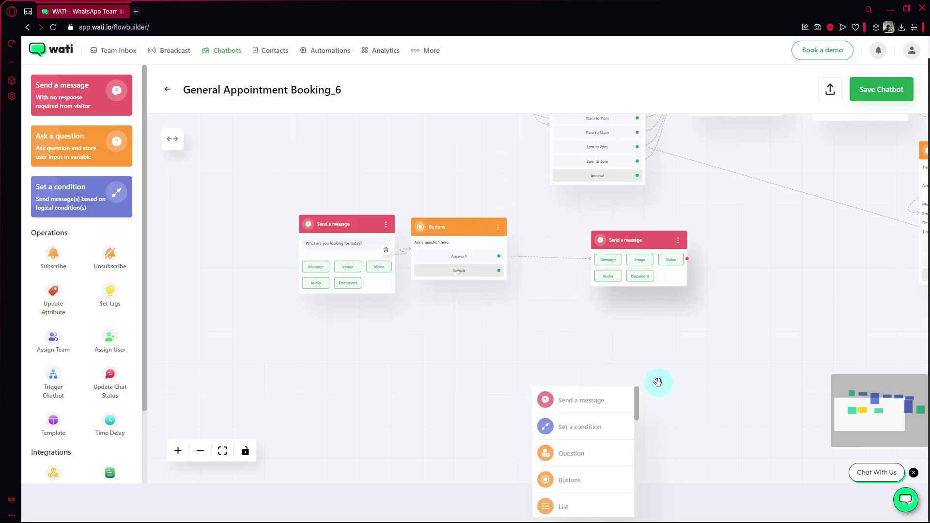
pyautogui.click(580, 400)
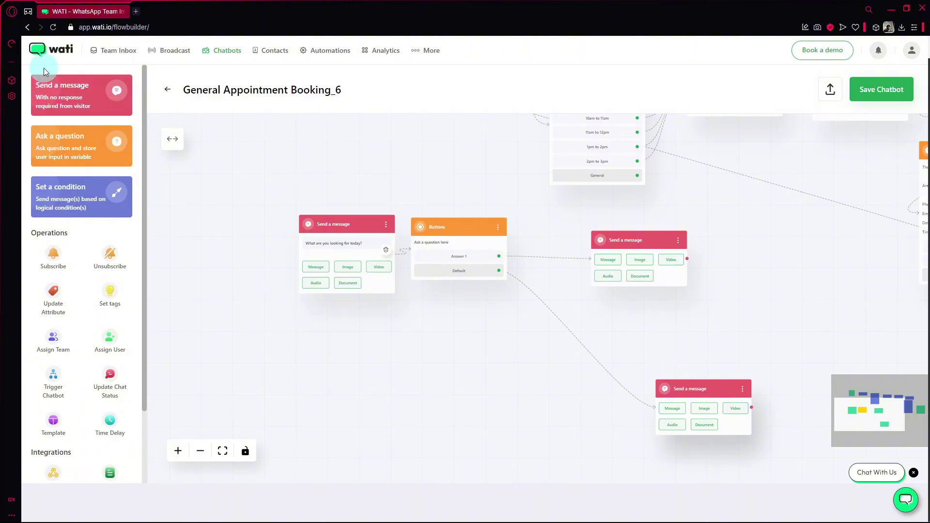
# - Discard the unsaved appointment-flow changes and open the Real Estate_6 flow at its starting steps
pyautogui.click(168, 92)
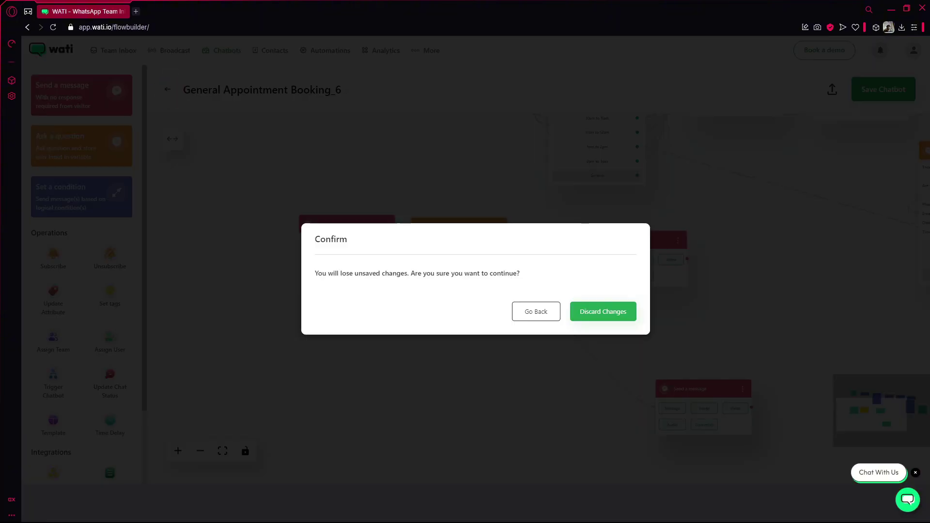
pyautogui.click(608, 315)
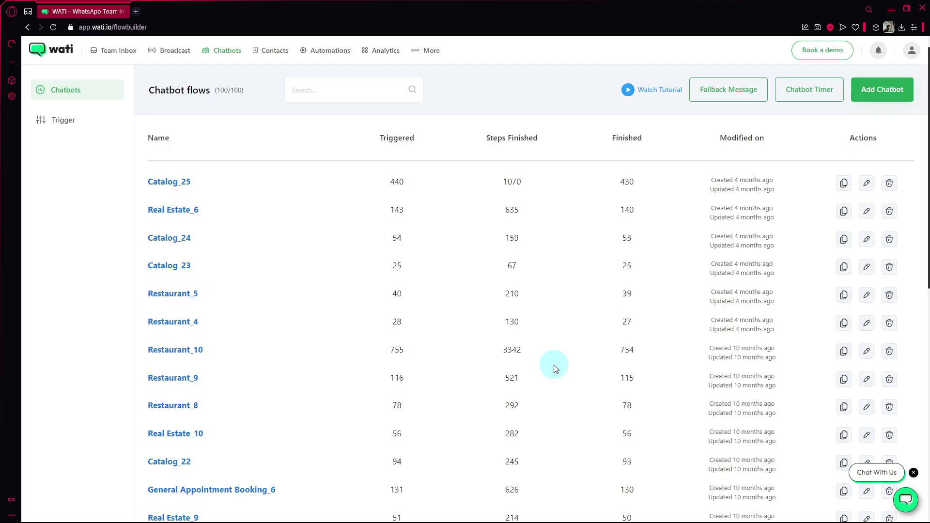
pyautogui.click(183, 210)
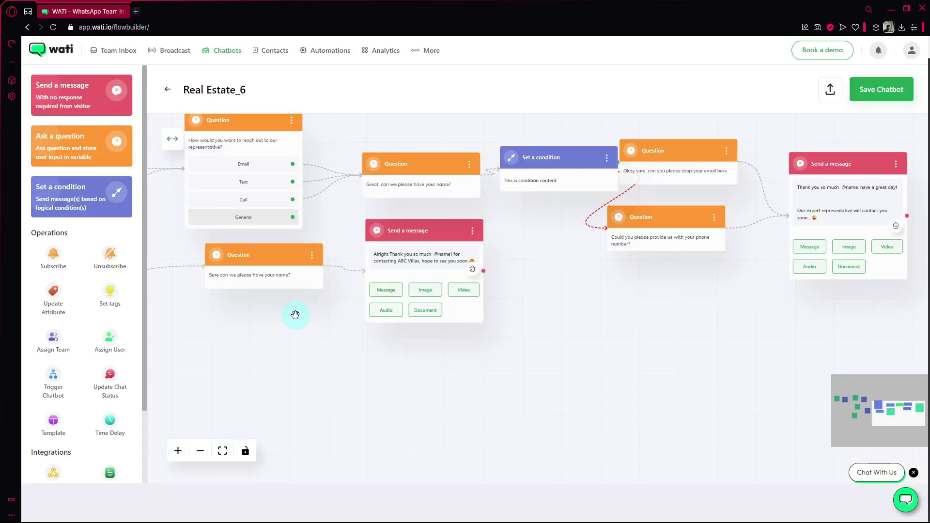
pyautogui.moveTo(305, 371); pyautogui.dragTo(658, 398)
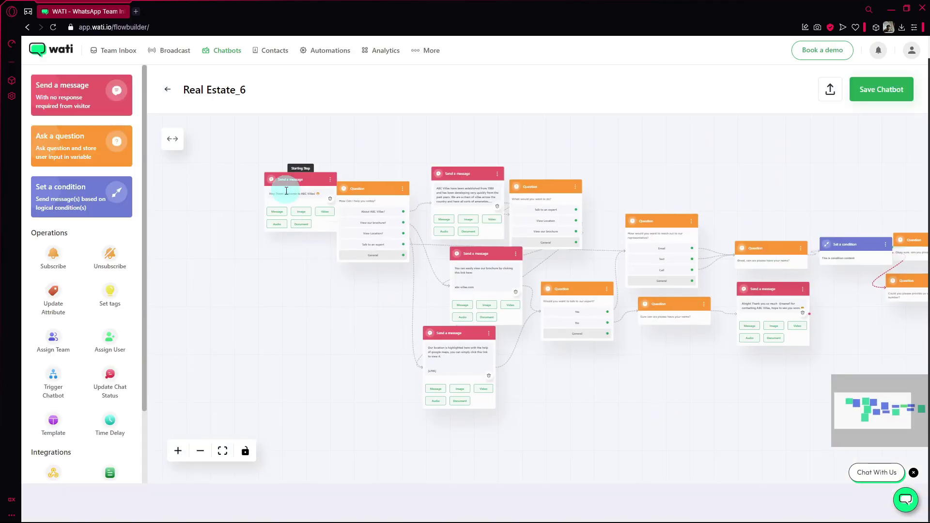
pyautogui.scroll(5, 313, 288)
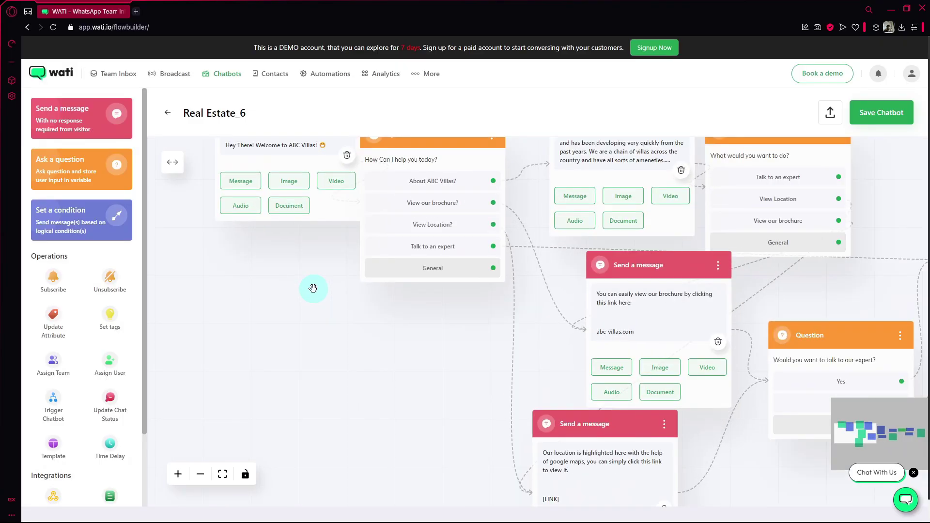
# - Zoom in and pan across the Real Estate_6 canvas to read through its steps
pyautogui.moveTo(311, 291); pyautogui.dragTo(285, 334)
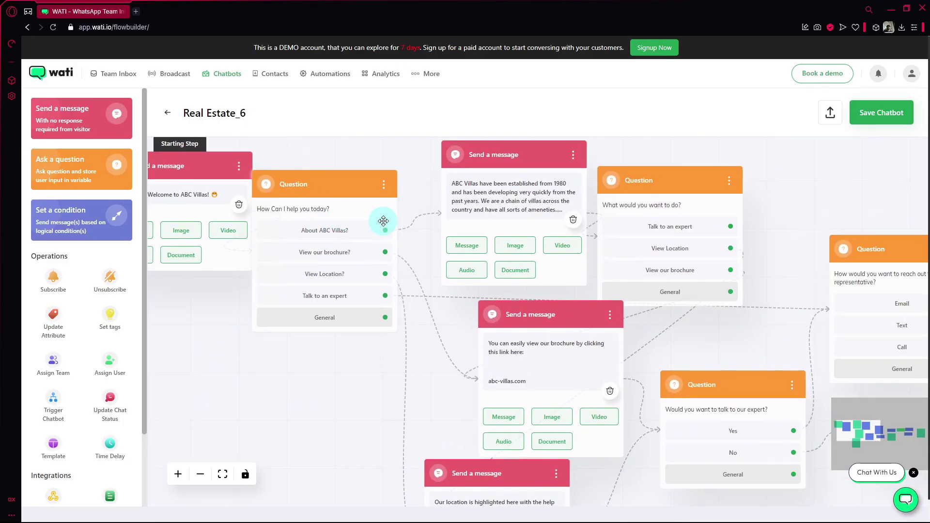
pyautogui.moveTo(426, 384); pyautogui.dragTo(394, 390)
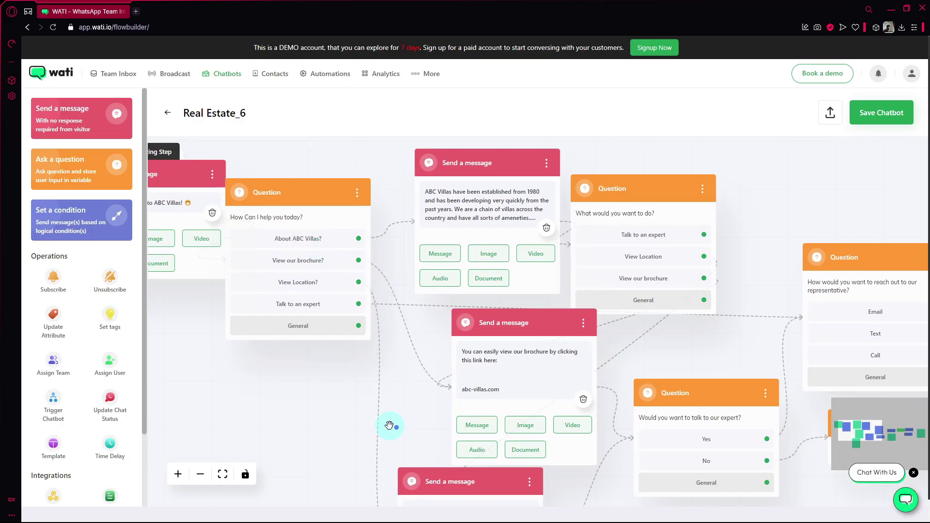
pyautogui.moveTo(390, 426); pyautogui.dragTo(341, 391)
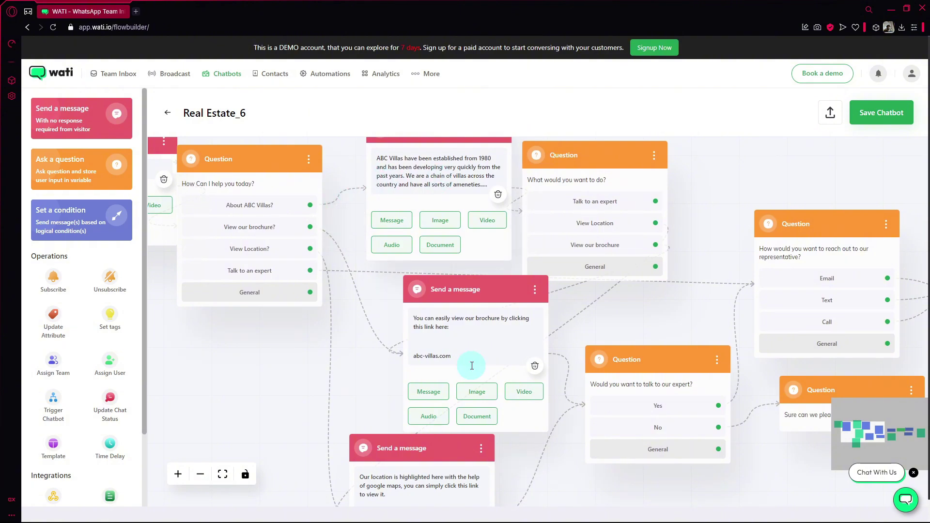
pyautogui.hscroll(10, 315, 343)
pyautogui.scroll(-2, 315, 342)
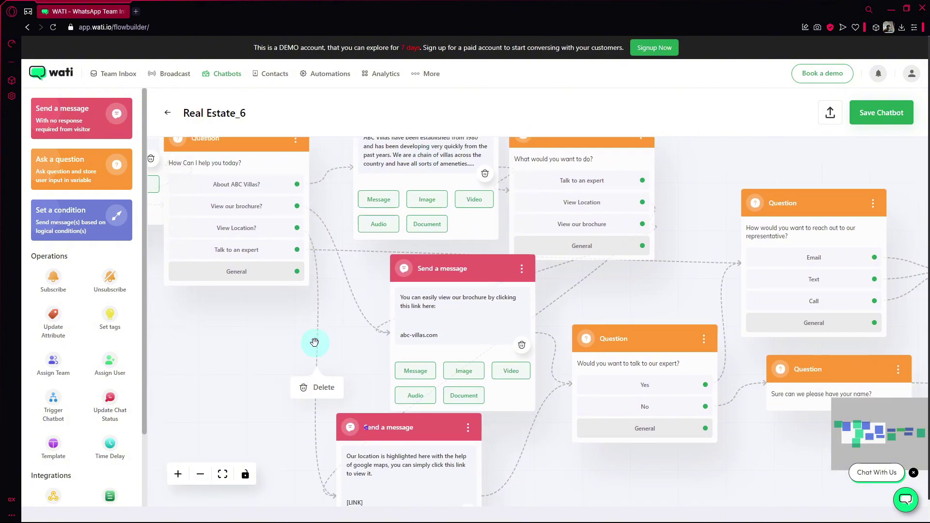
pyautogui.scroll(5, 439, 214)
pyautogui.hscroll(2, 264, 168)
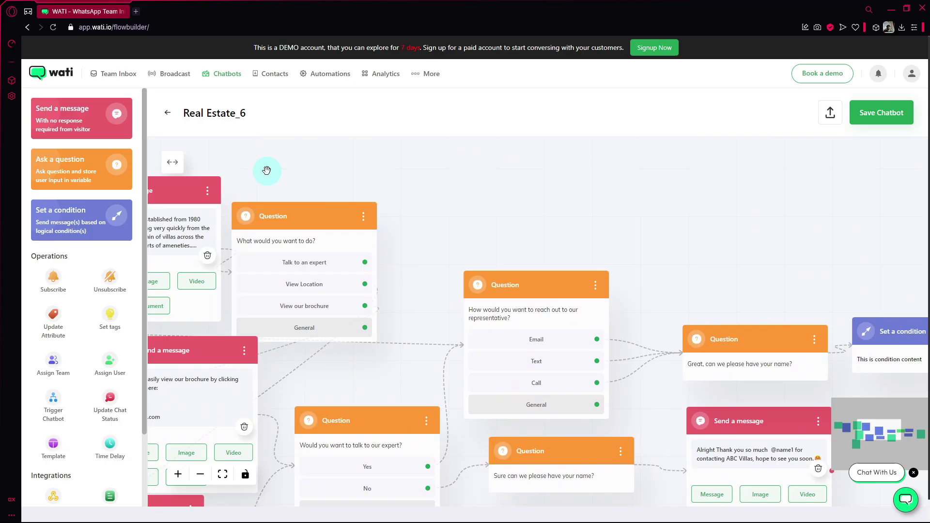
pyautogui.hscroll(19, 405, 316)
pyautogui.scroll(-3, 533, 300)
pyautogui.hscroll(4, 312, 346)
pyautogui.scroll(-1, 313, 346)
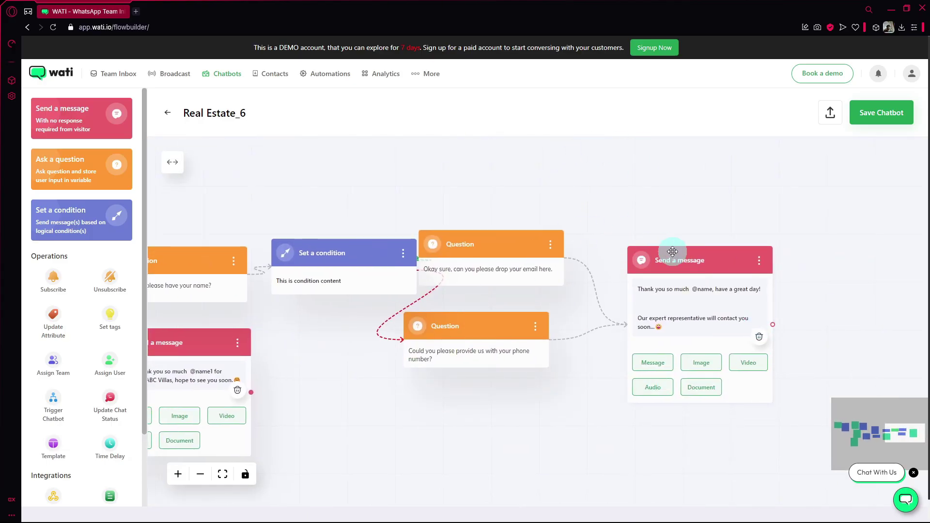
pyautogui.scroll(-1, 478, 326)
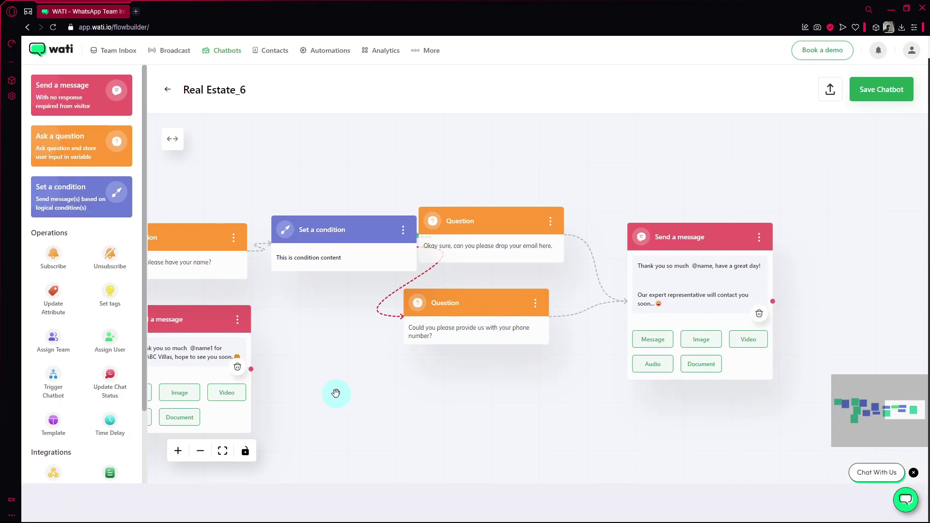
pyautogui.hscroll(-5, 580, 387)
pyautogui.scroll(-5, 402, 166)
pyautogui.hscroll(-6, 648, 225)
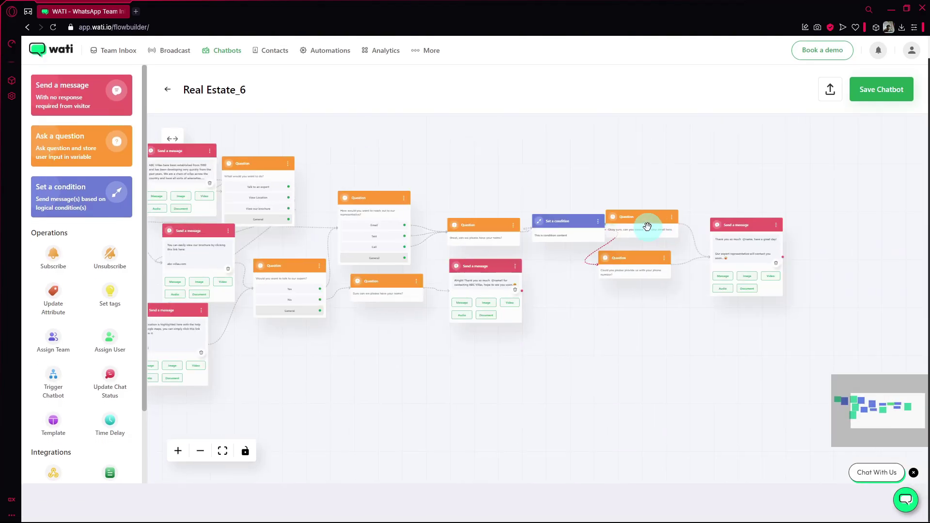
pyautogui.click(222, 50)
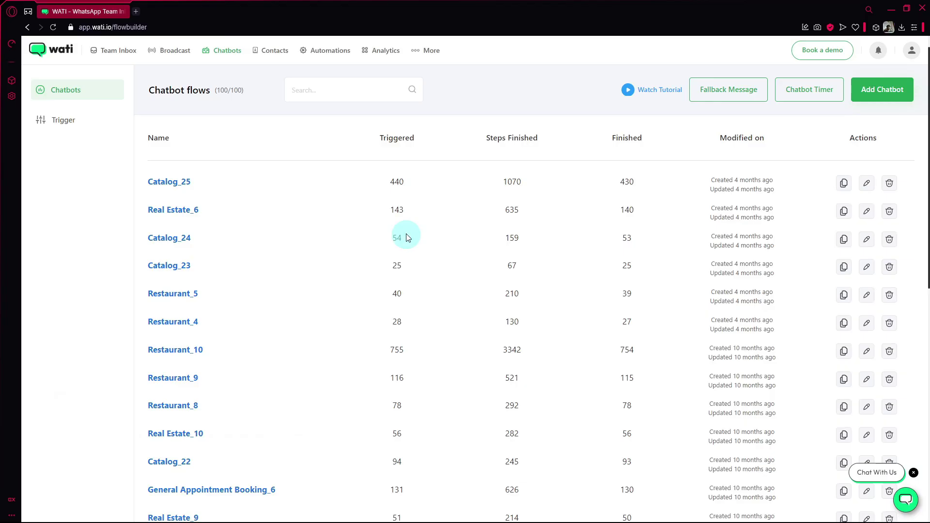
pyautogui.click(65, 121)
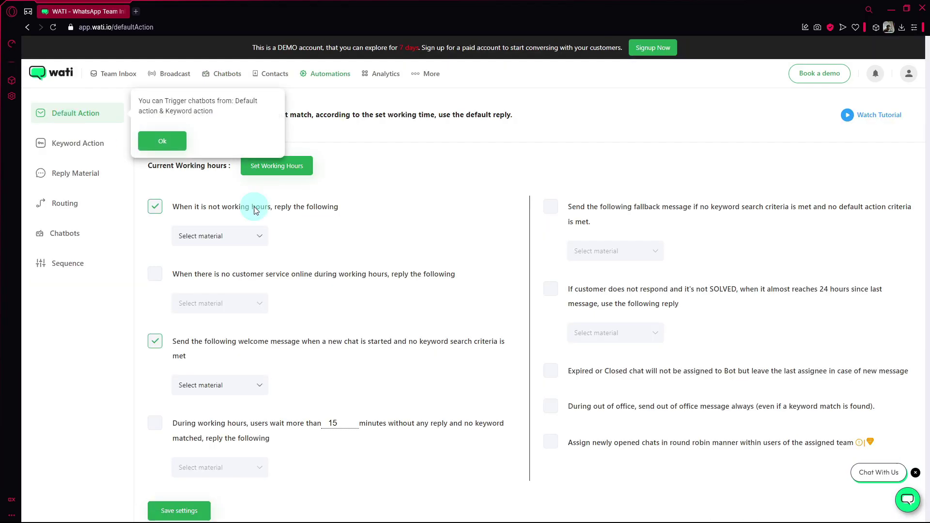
pyautogui.click(168, 147)
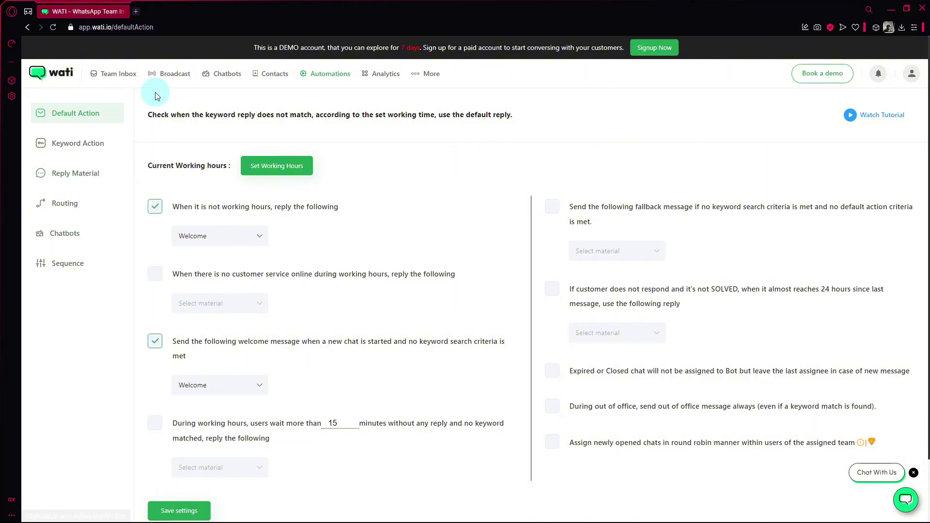
pyautogui.click(277, 73)
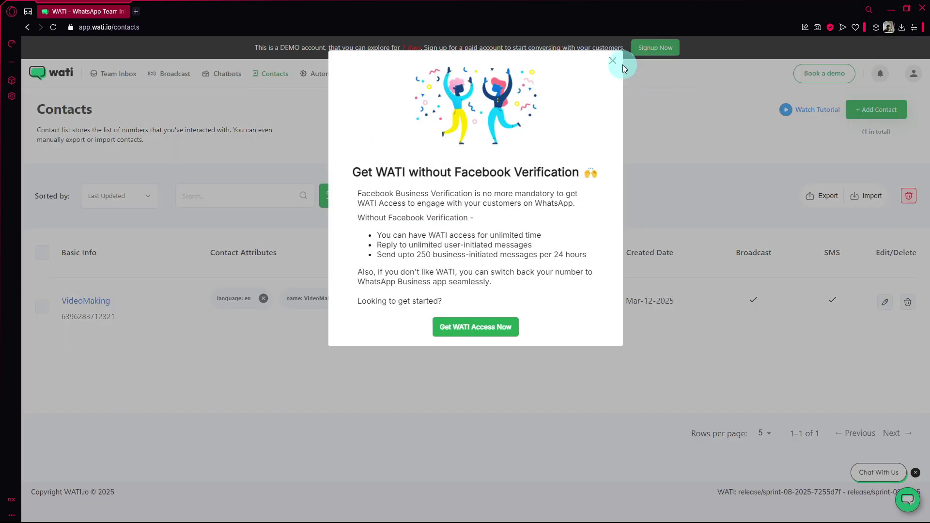
pyautogui.click(613, 62)
pyautogui.click(218, 72)
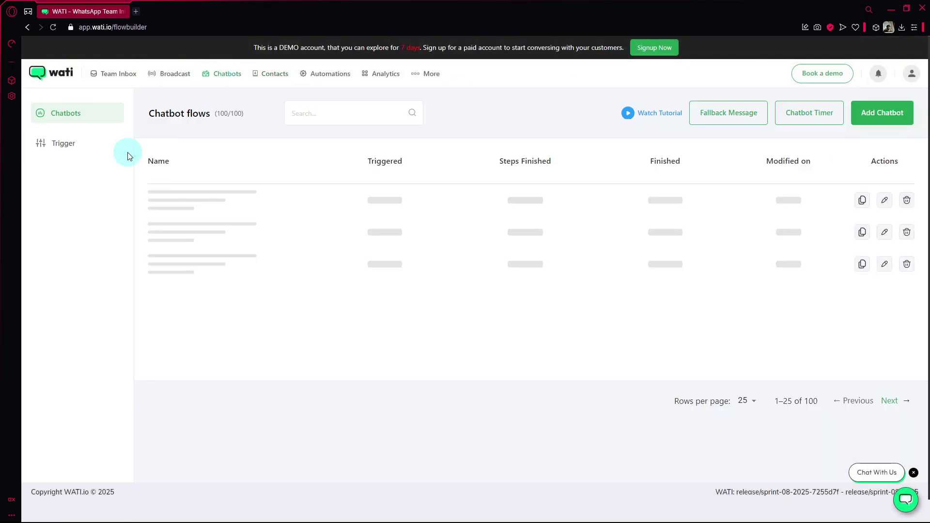